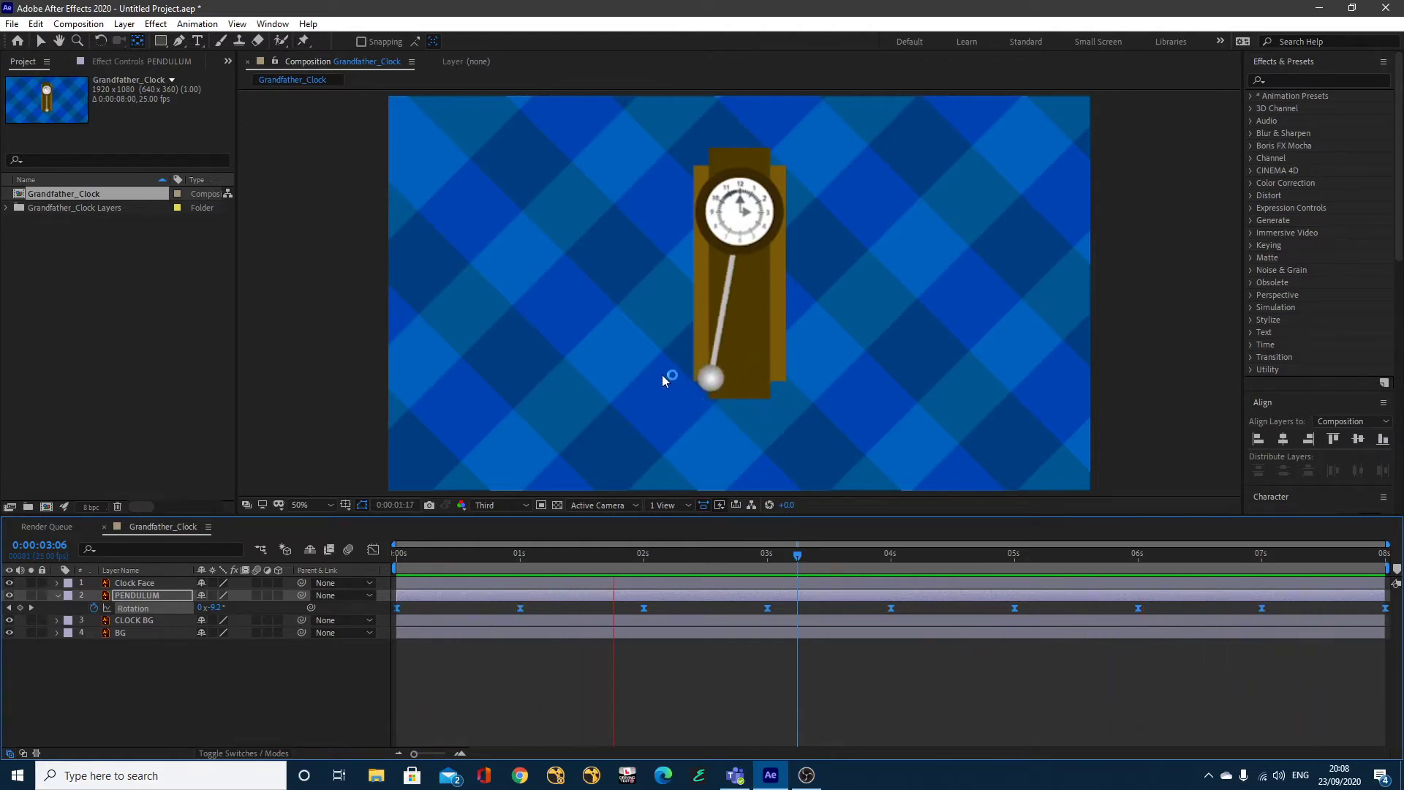
Stop the preview of the finished swinging-pendulum animation.
{"action": "key", "text": "space"}
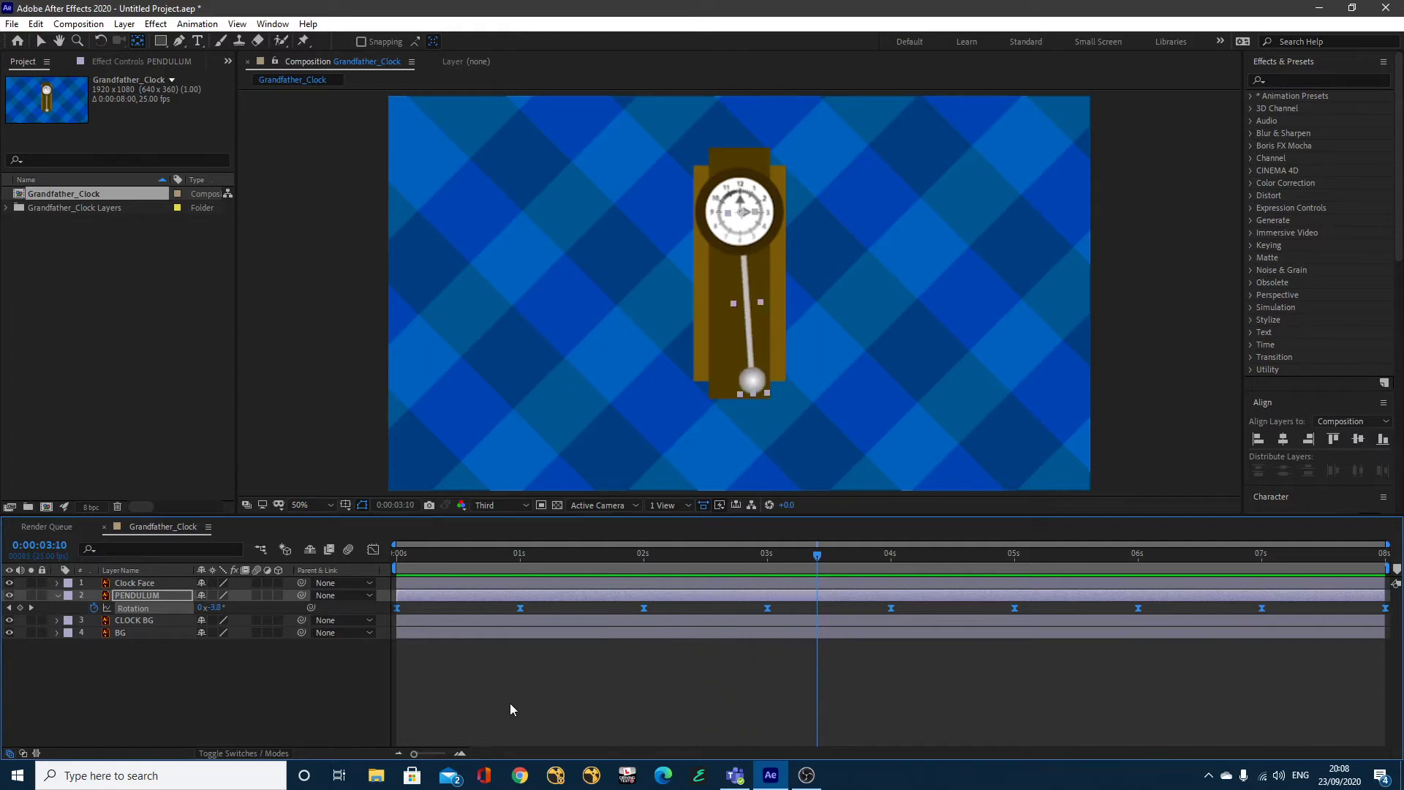
Delete the existing clock composition and layers folder from the project.
{"action": "left_click_drag", "start_coordinate": [110, 260], "coordinate": [67, 192]}
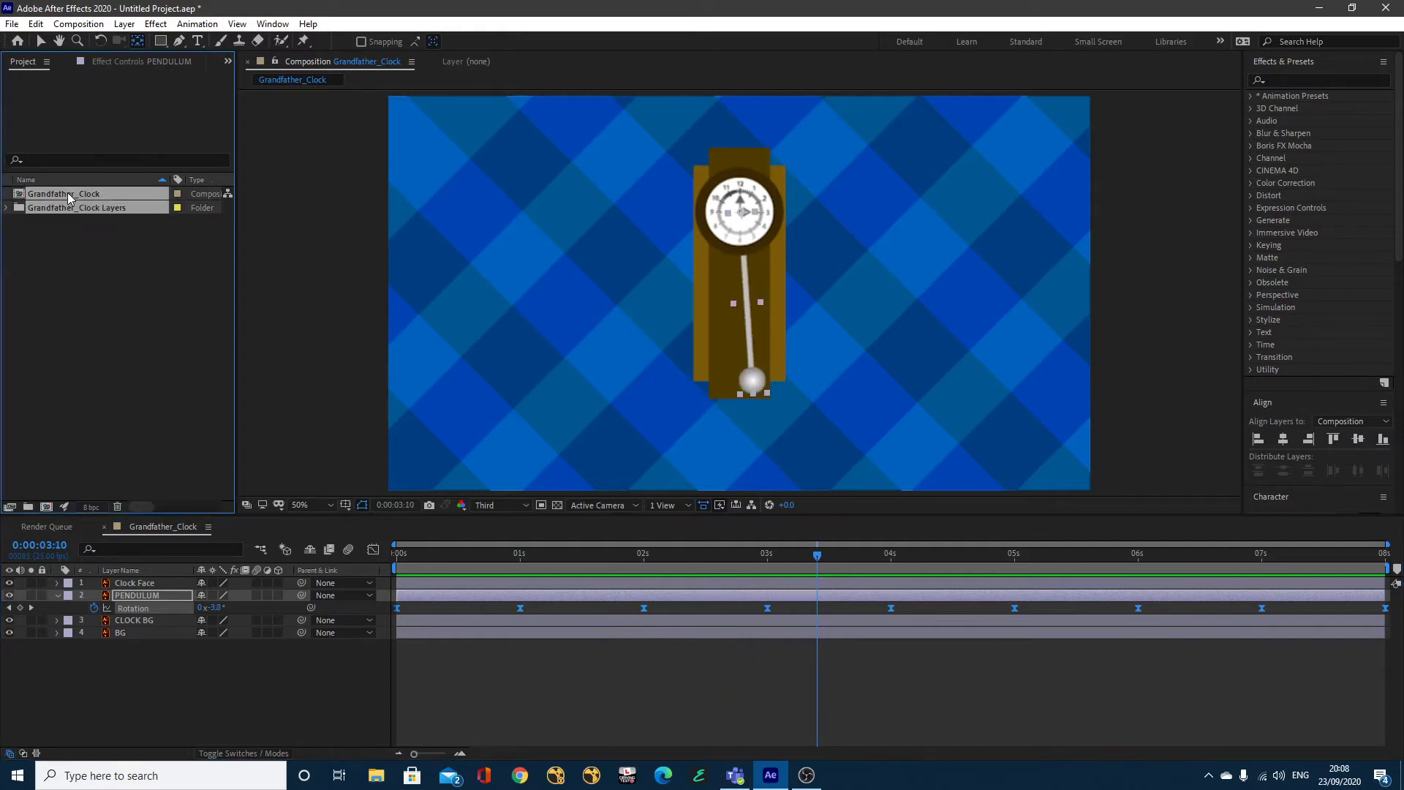
{"action": "key", "text": "Delete"}
{"action": "left_click", "coordinate": [750, 407]}
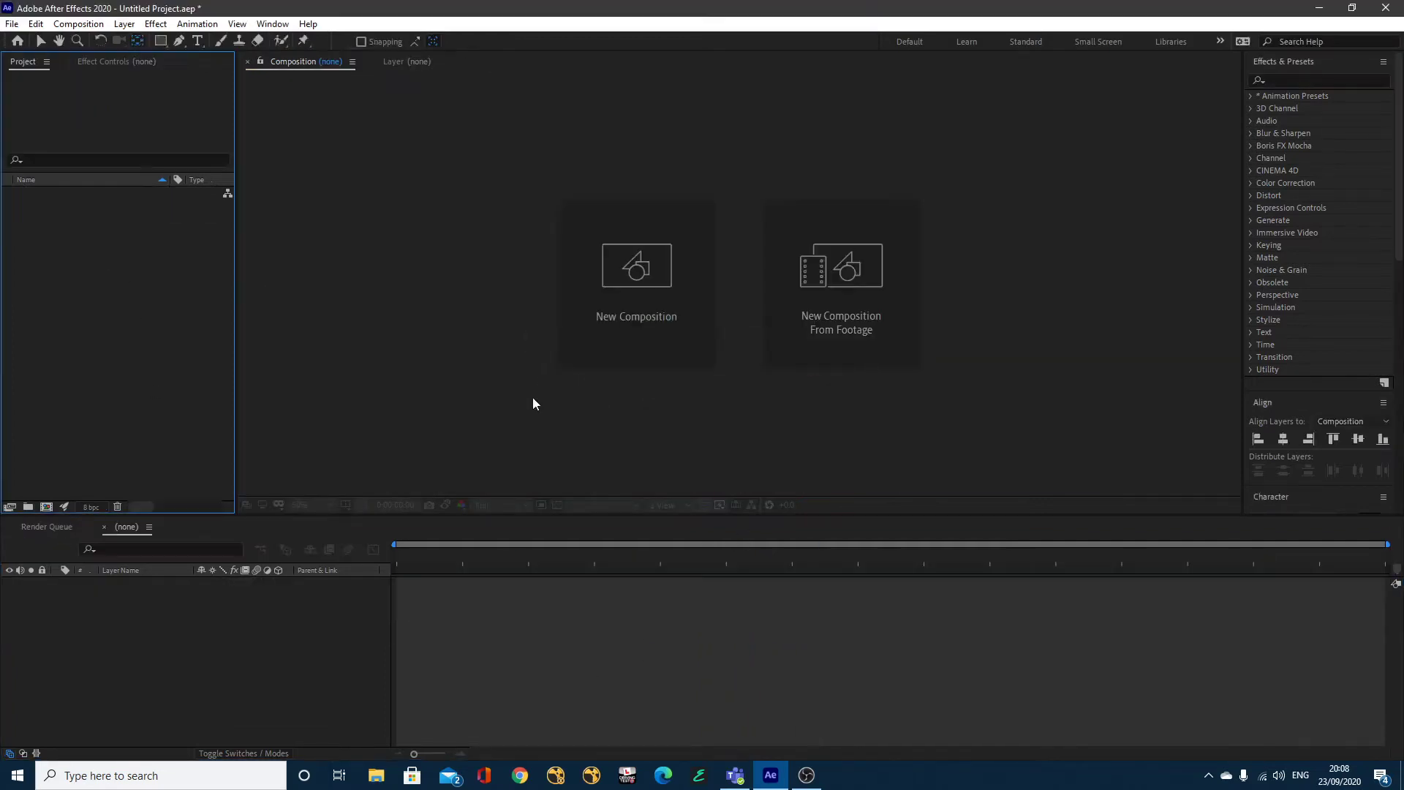
Import the Grandfather_Clock Illustrator file into the project.
{"action": "left_click", "coordinate": [12, 23]}
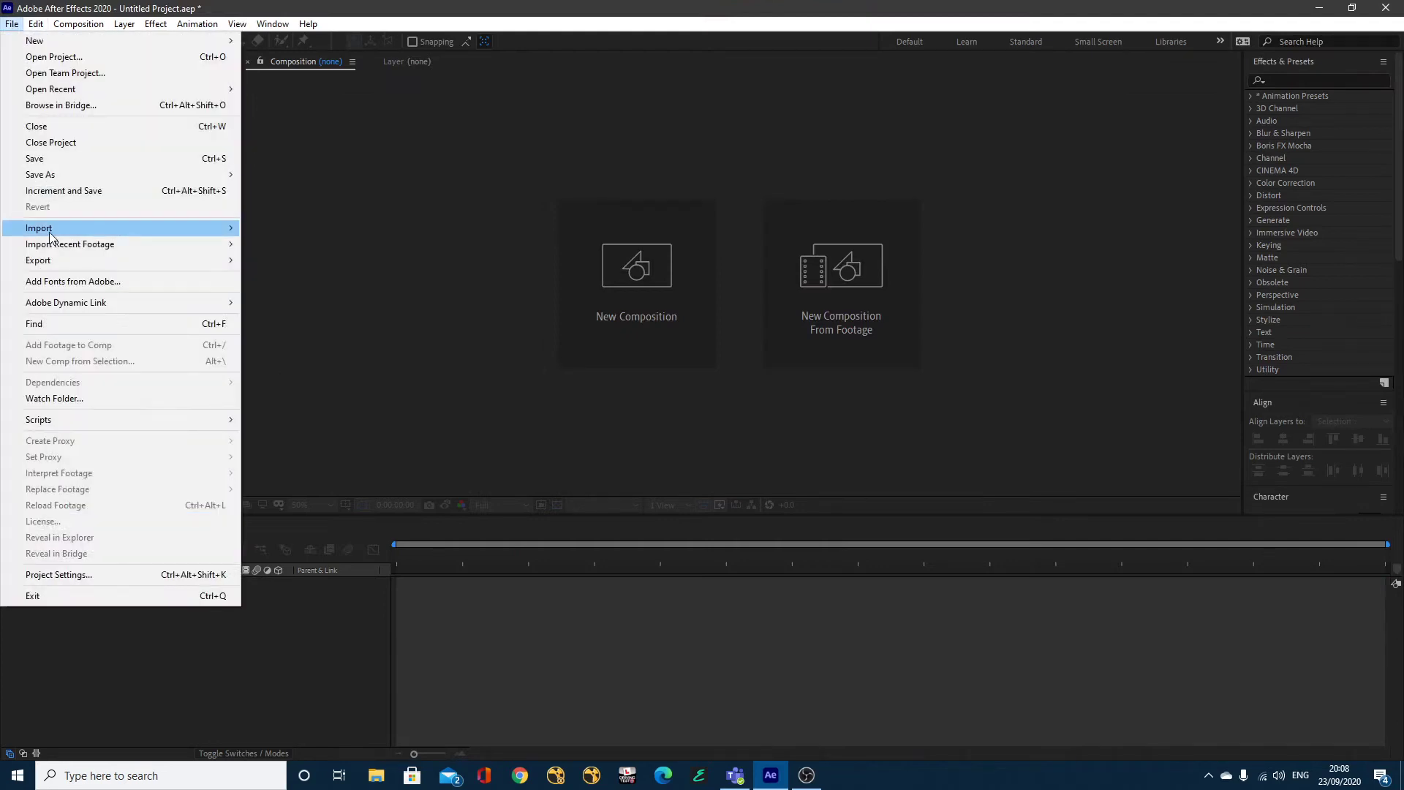
{"action": "mouse_move", "coordinate": [38, 227]}
{"action": "left_click", "coordinate": [271, 227]}
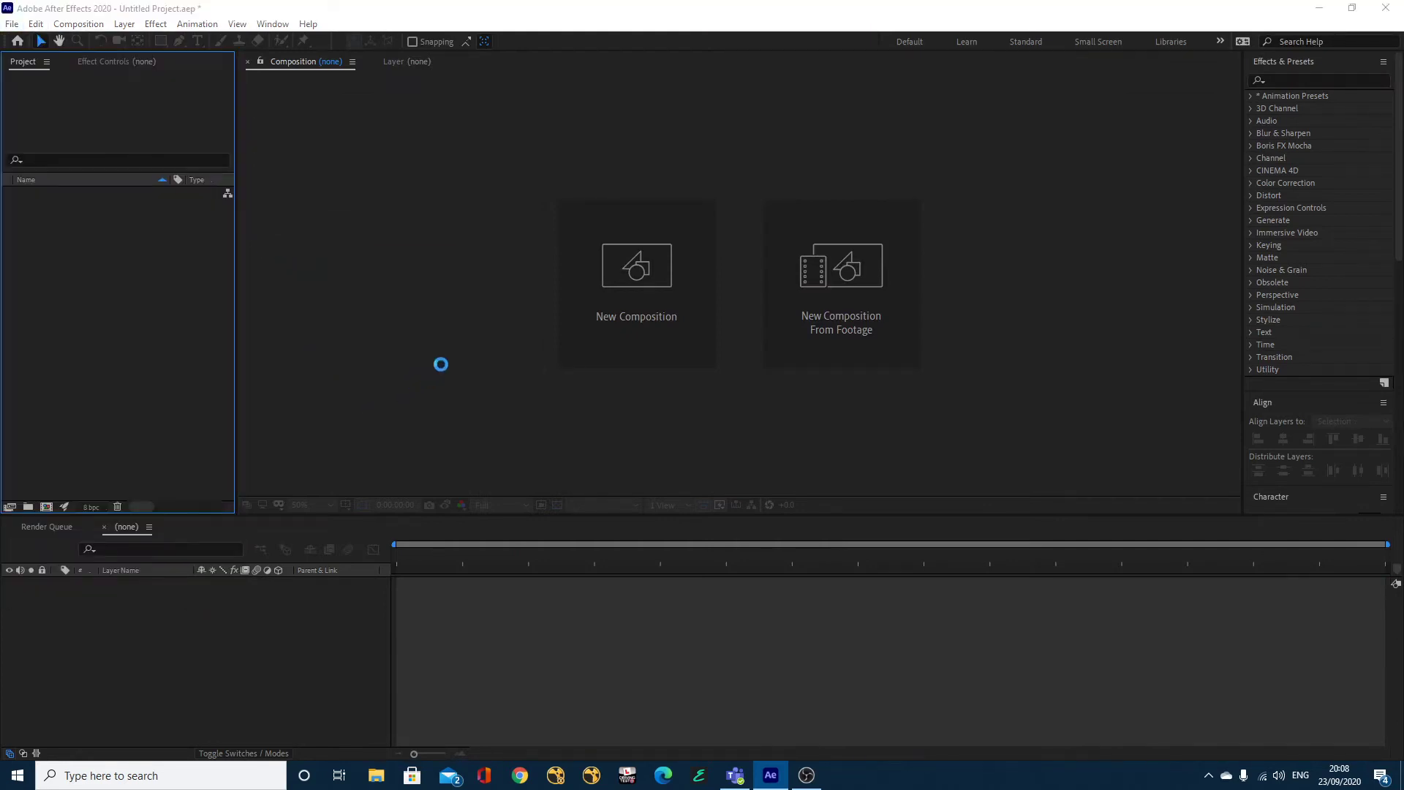
{"action": "scroll", "coordinate": [448, 278], "scroll_direction": "down", "scroll_amount": 8}
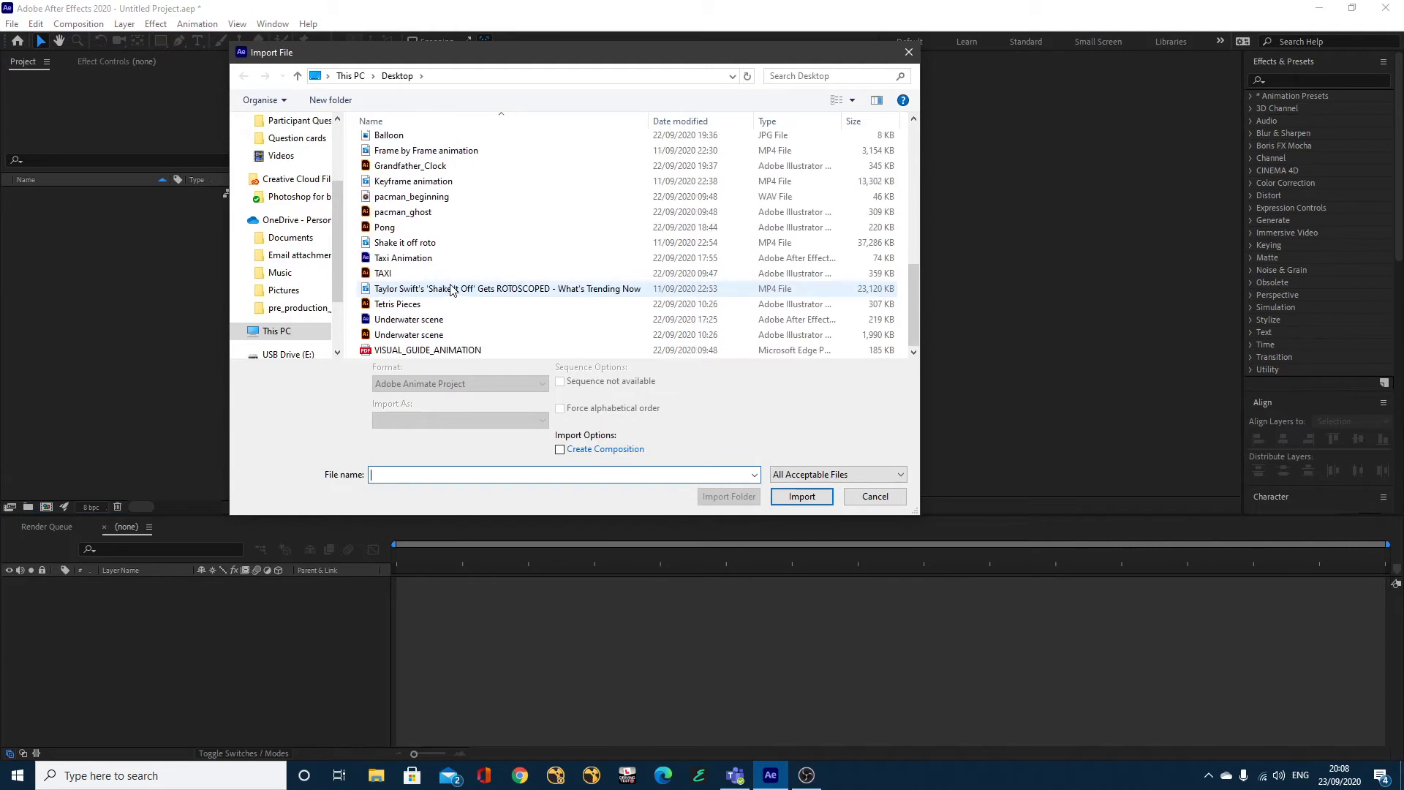
{"action": "left_click", "coordinate": [412, 168]}
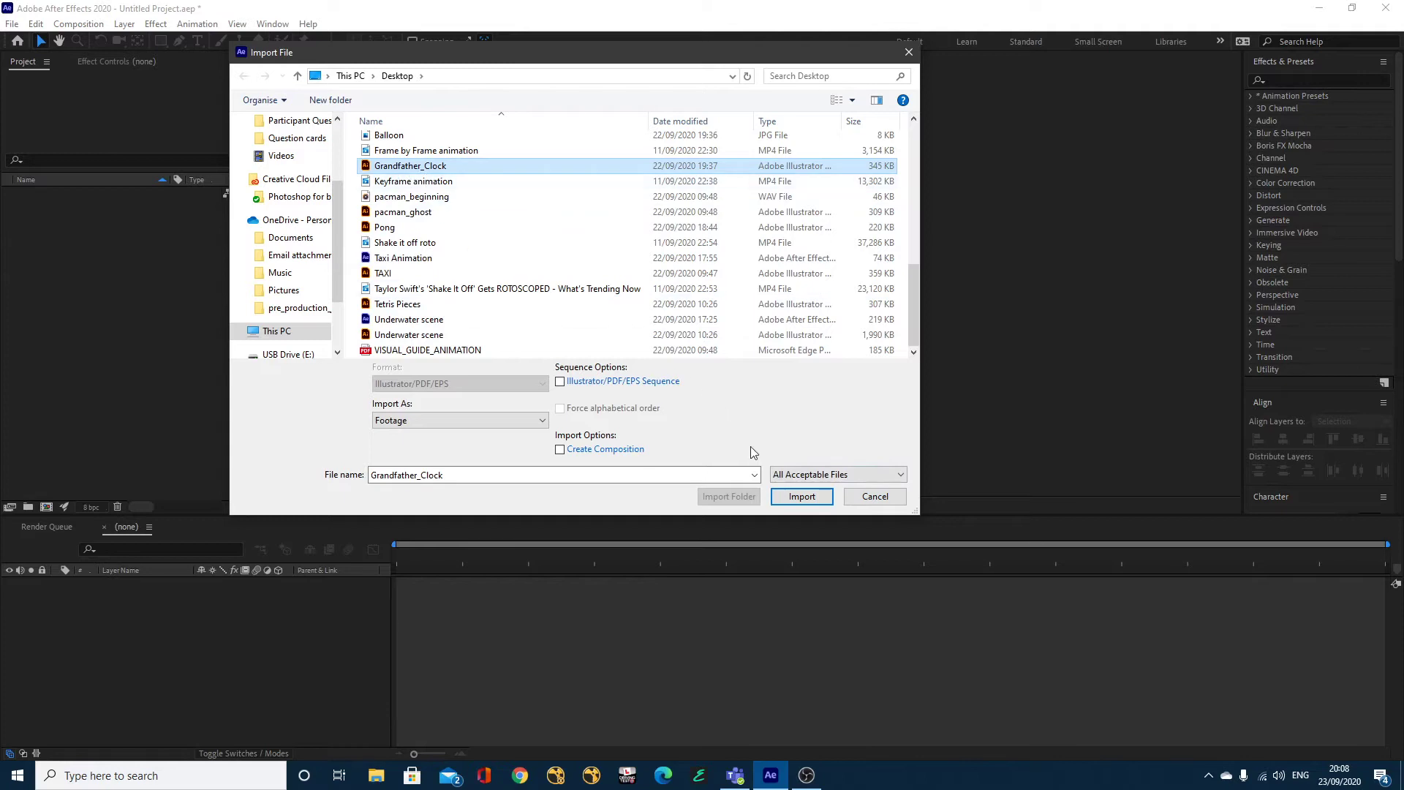
{"action": "left_click", "coordinate": [802, 497]}
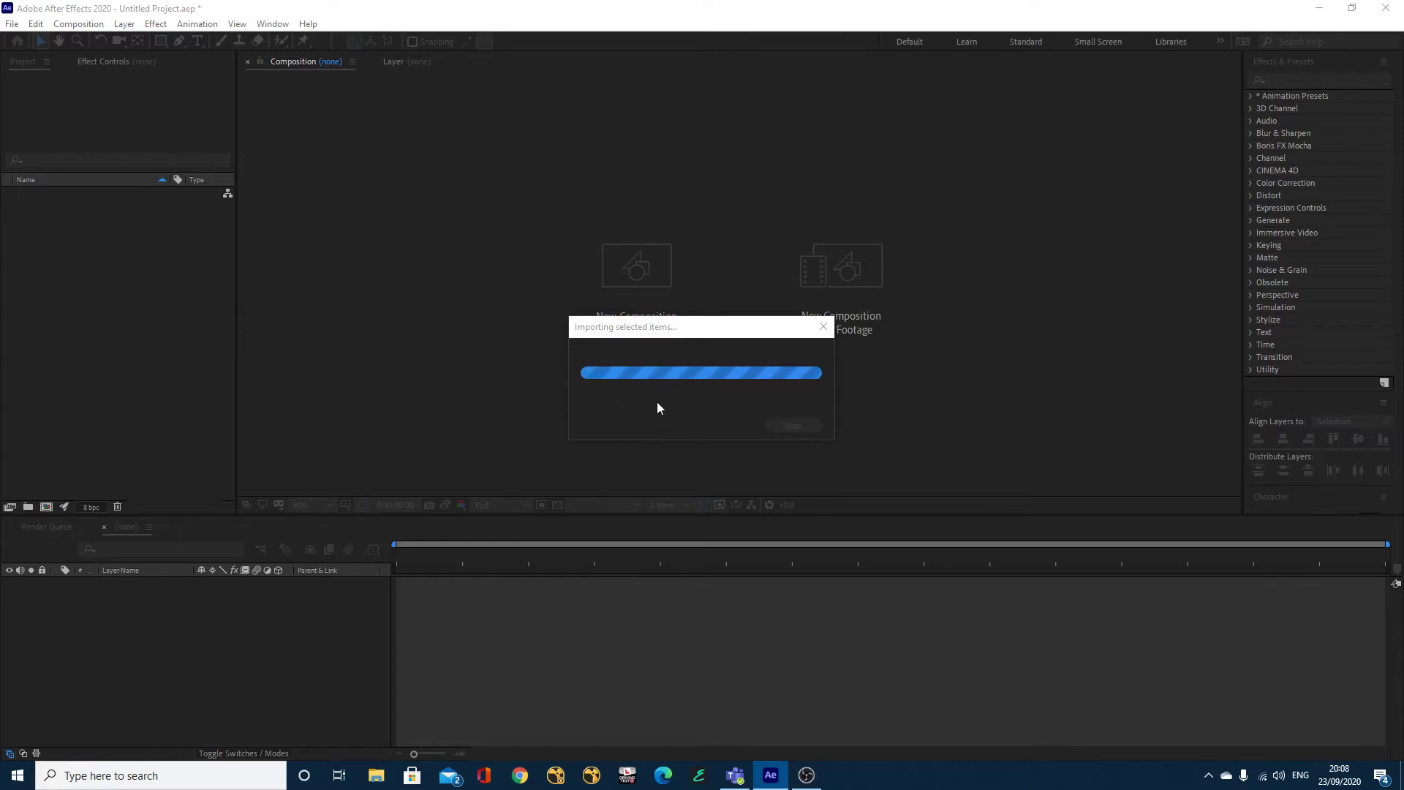
Set the import kind to Composition and confirm the import.
{"action": "left_click_drag", "start_coordinate": [1237, 265], "coordinate": [655, 145]}
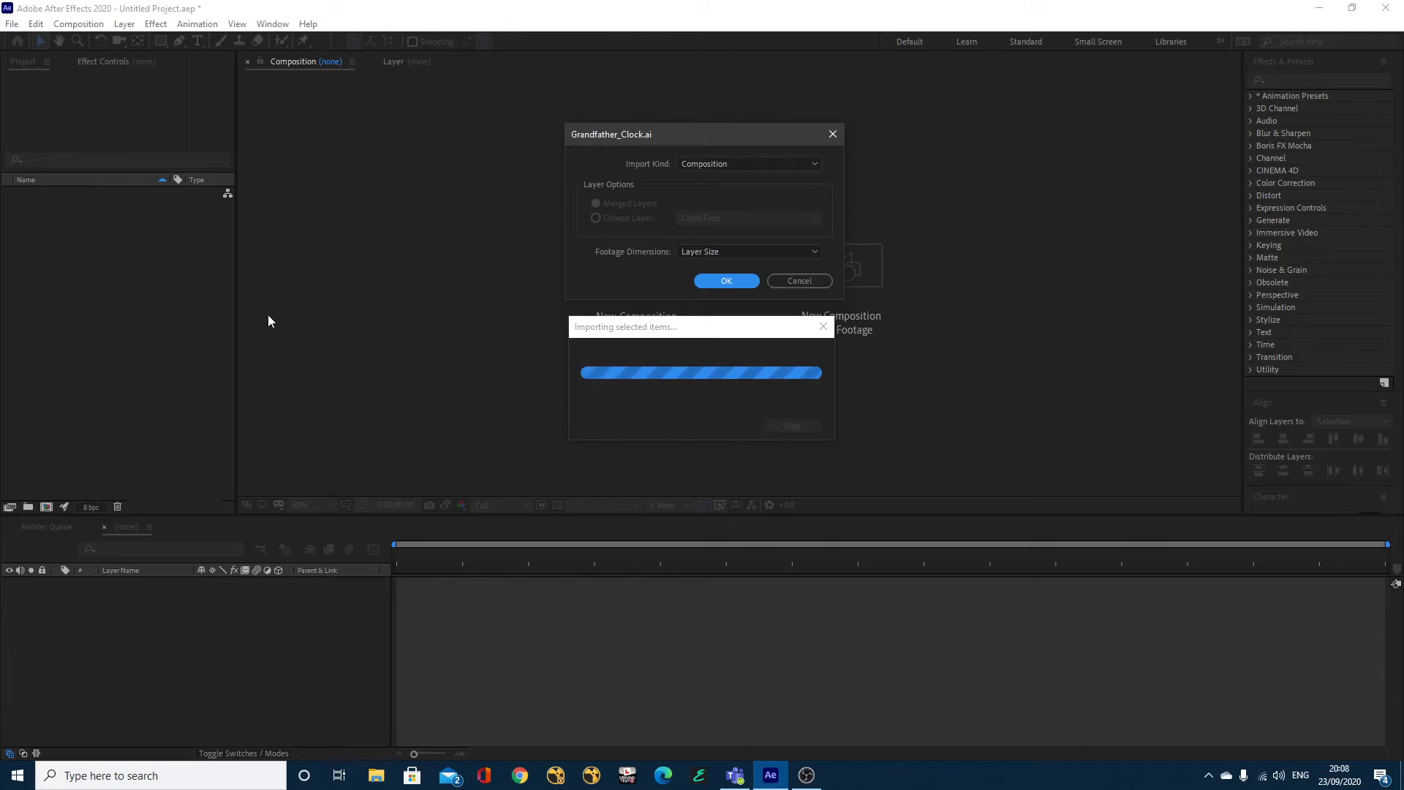
{"action": "left_click", "coordinate": [691, 167]}
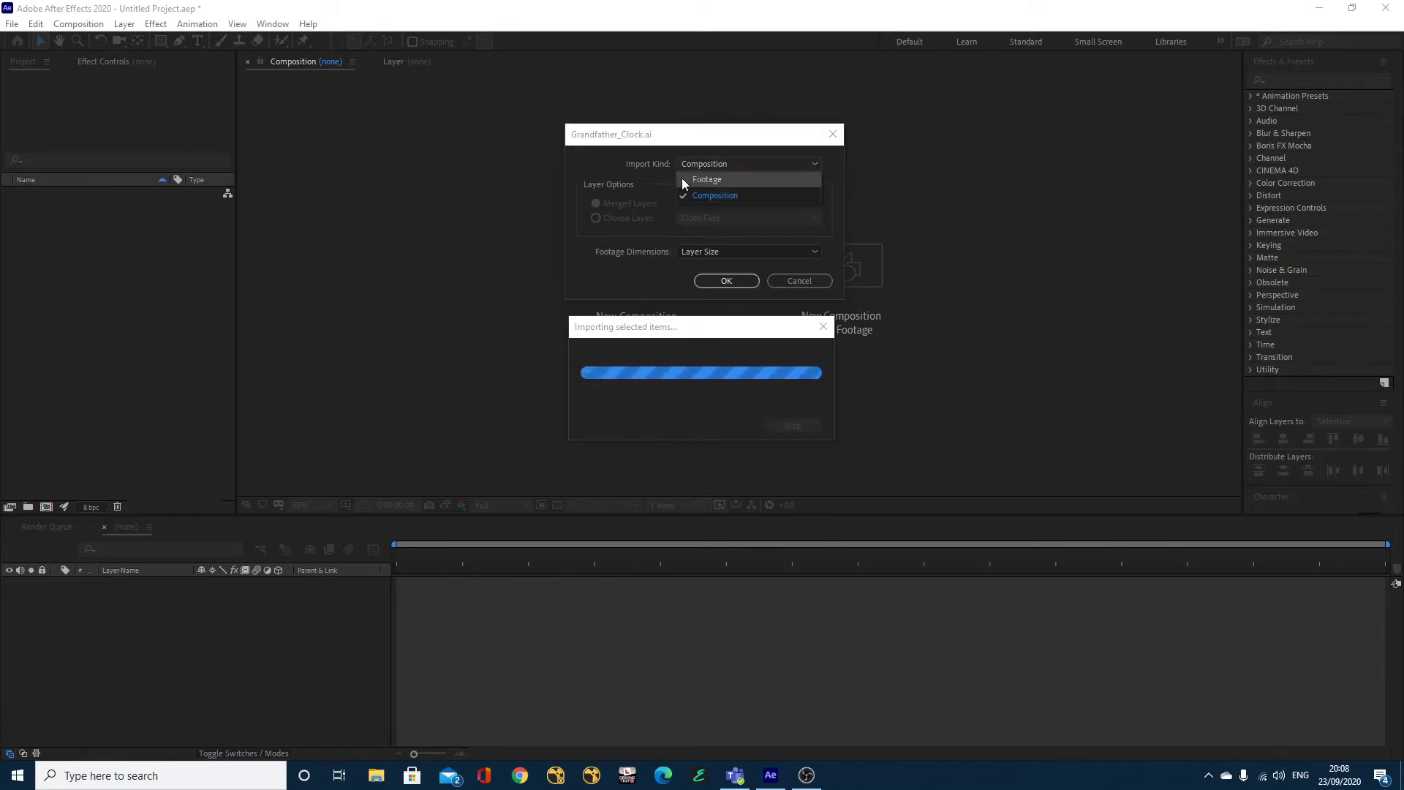
{"action": "left_click", "coordinate": [662, 175]}
{"action": "left_click", "coordinate": [728, 283]}
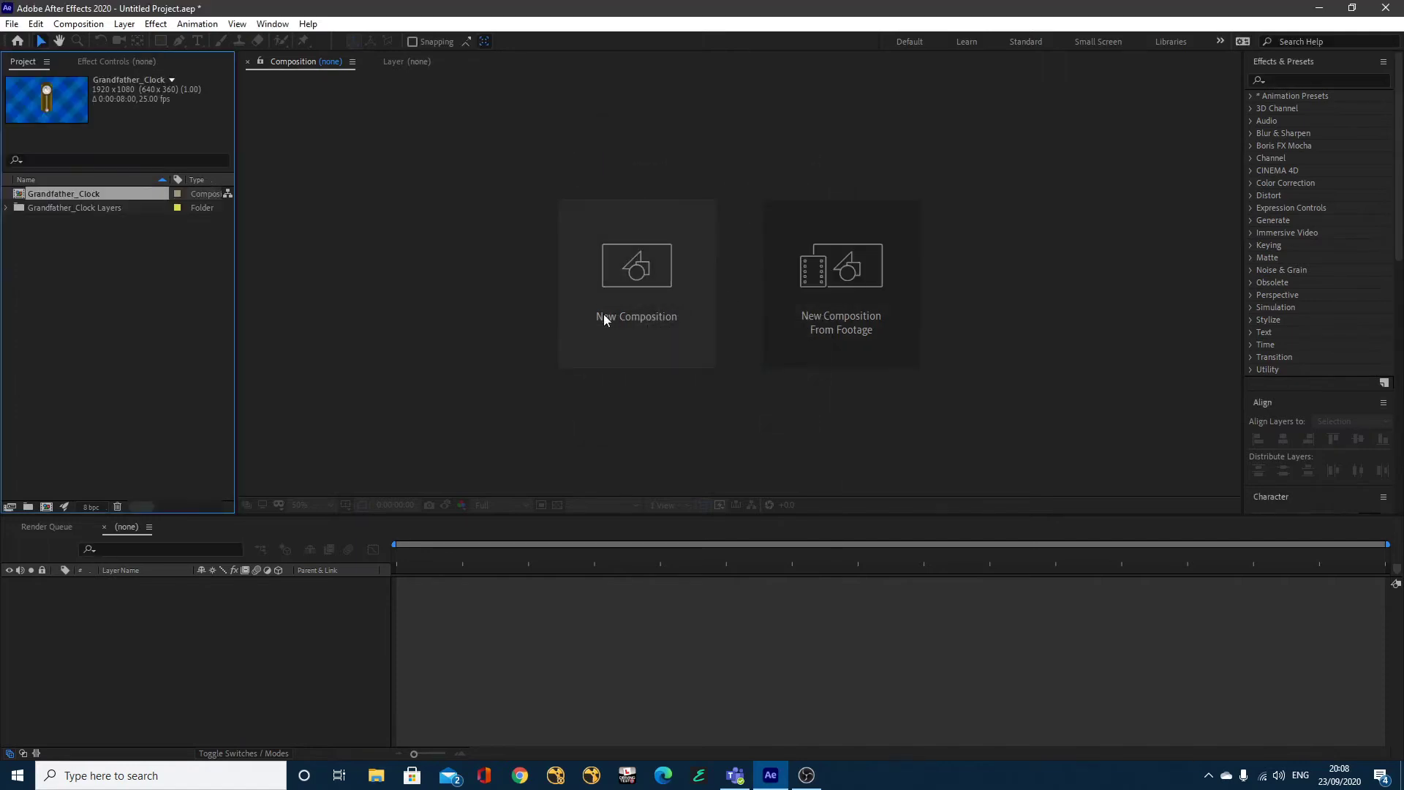
Open the Grandfather_Clock composition and check the BG, CLOCK BG, PENDULUM and Clock Face layers.
{"action": "double_click", "coordinate": [63, 191]}
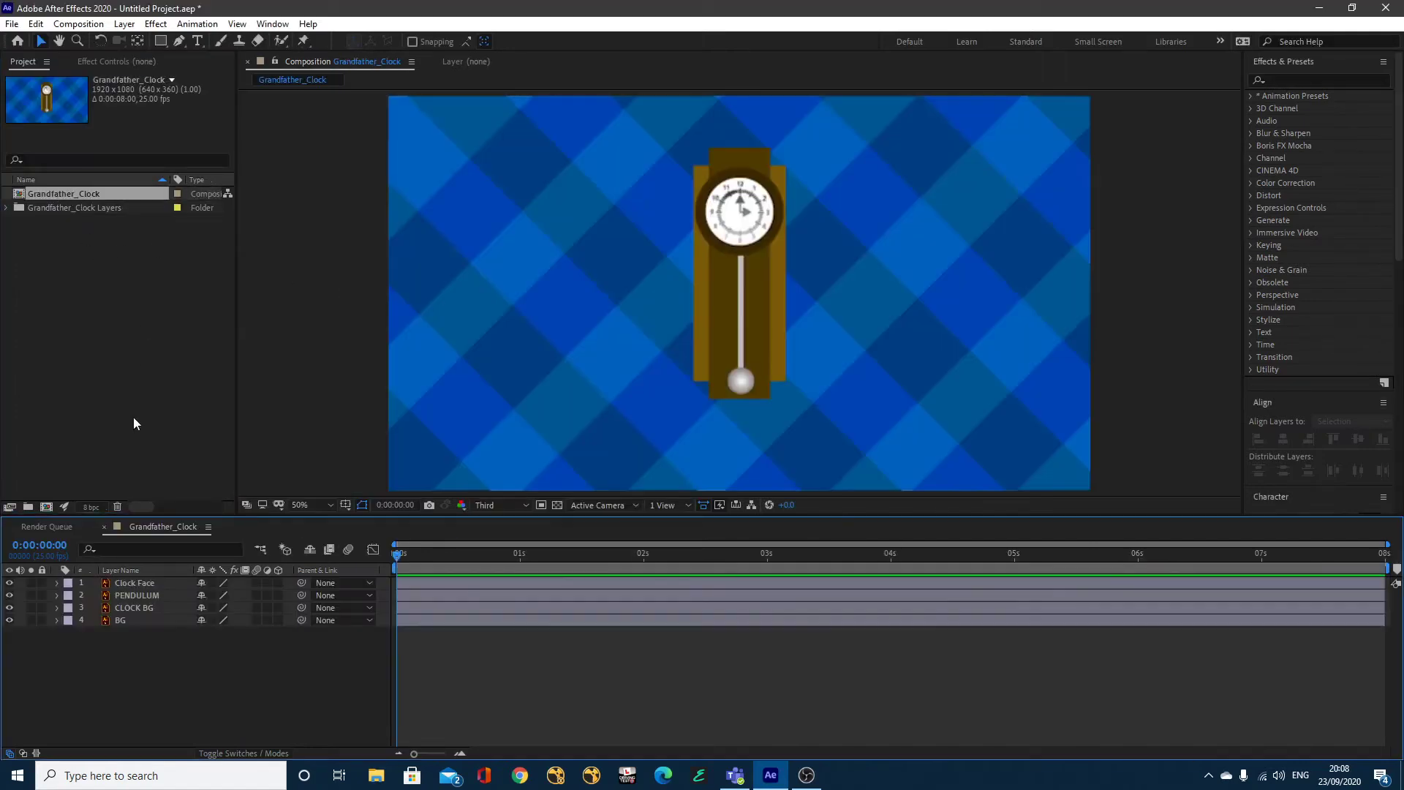
{"action": "left_click", "coordinate": [10, 620]}
{"action": "left_click", "coordinate": [9, 618]}
{"action": "left_click", "coordinate": [10, 608]}
{"action": "left_click", "coordinate": [11, 606]}
{"action": "left_click", "coordinate": [9, 596]}
{"action": "left_click", "coordinate": [9, 595]}
{"action": "left_click", "coordinate": [9, 582]}
{"action": "left_click", "coordinate": [9, 582]}
Reveal PENDULUM's Rotation, test a swing, then return it to 0°.
{"action": "left_click", "coordinate": [134, 595]}
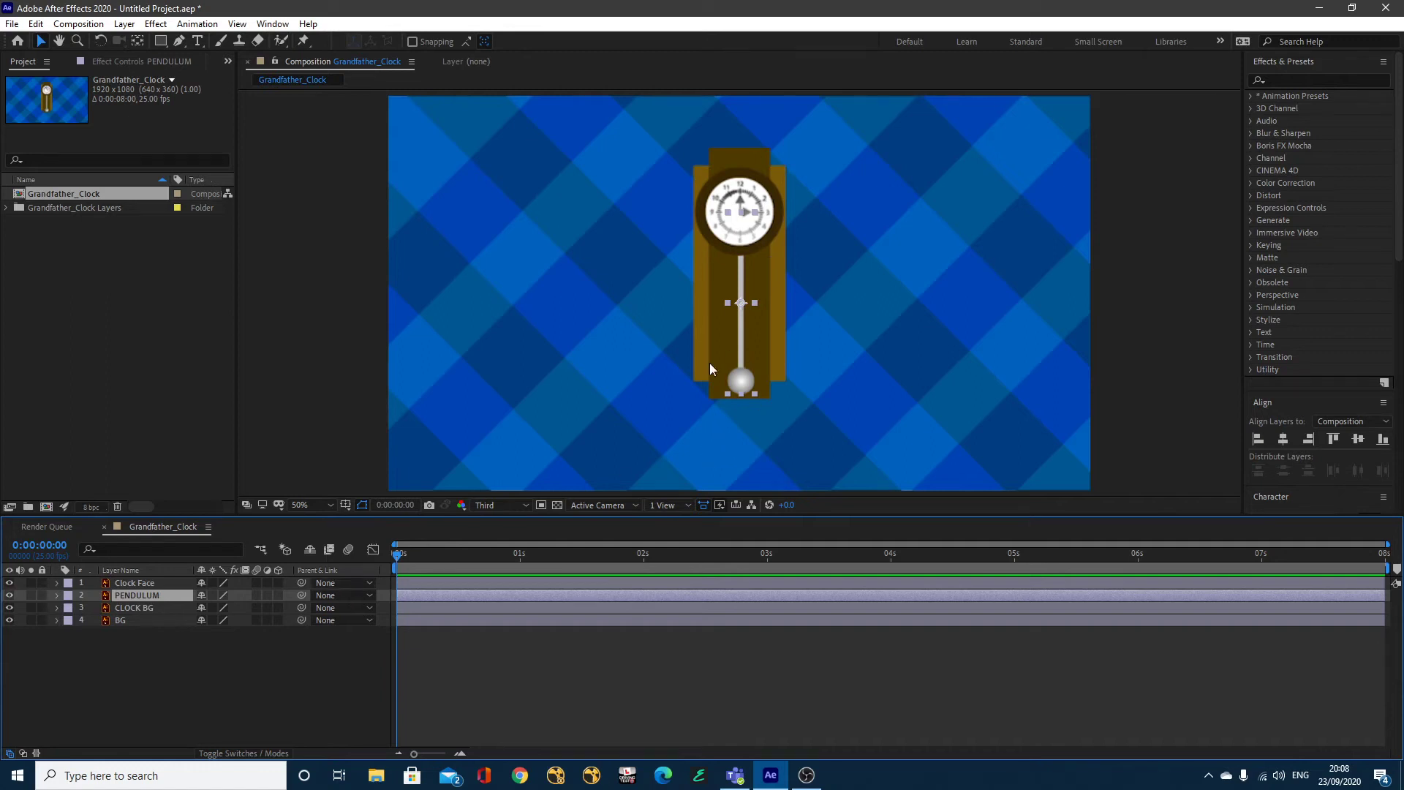
{"action": "key", "text": "r"}
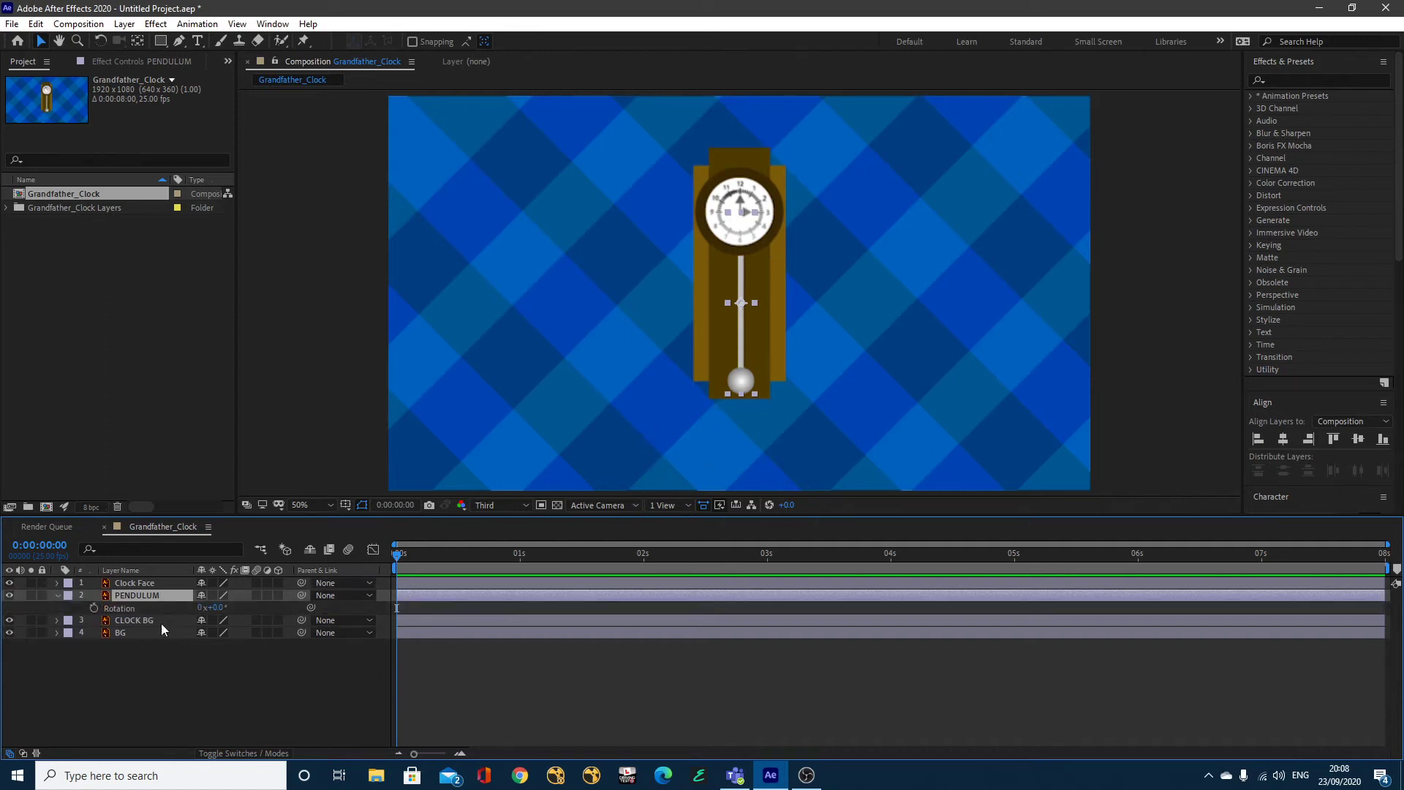
{"action": "left_click_drag", "start_coordinate": [223, 613], "coordinate": [241, 604]}
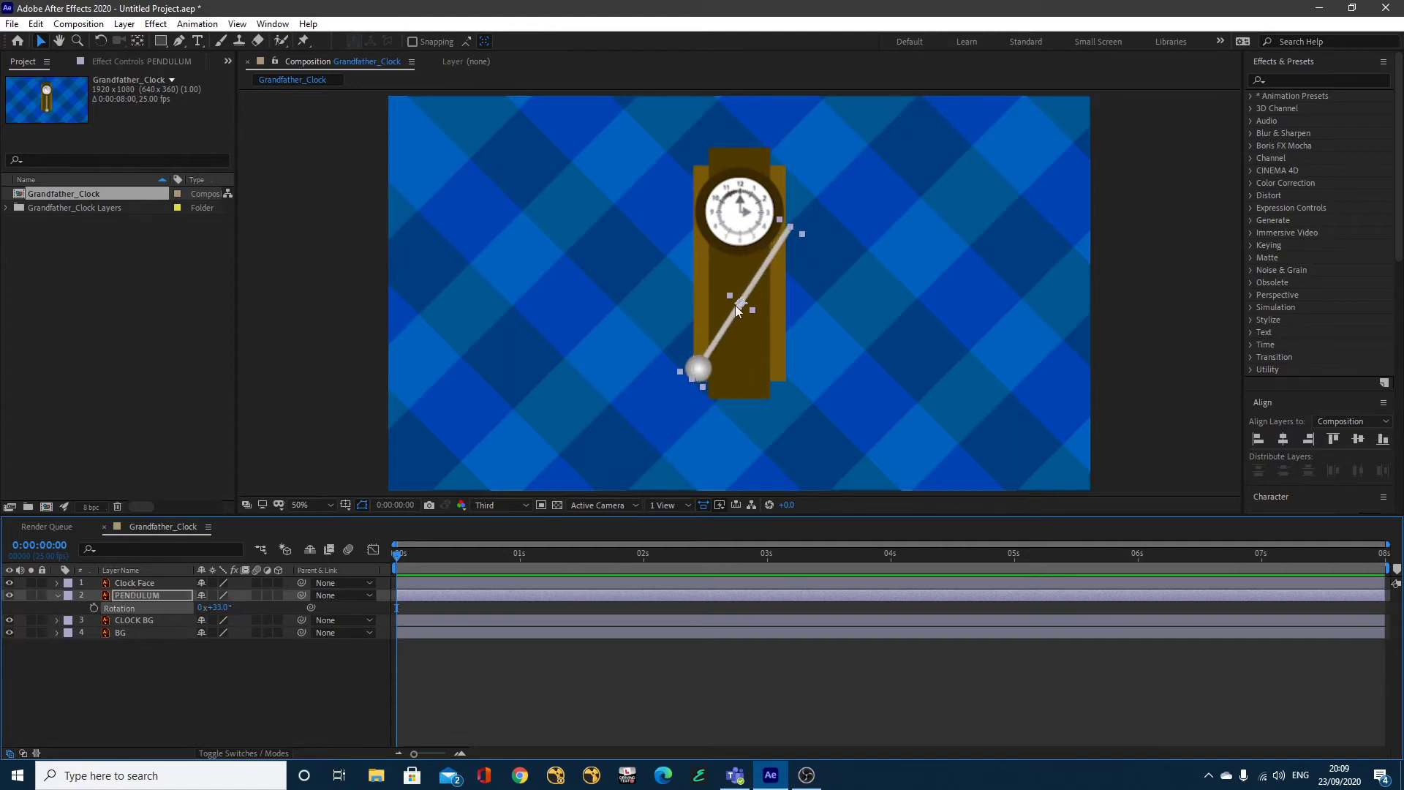
{"action": "key", "text": "ctrl+z"}
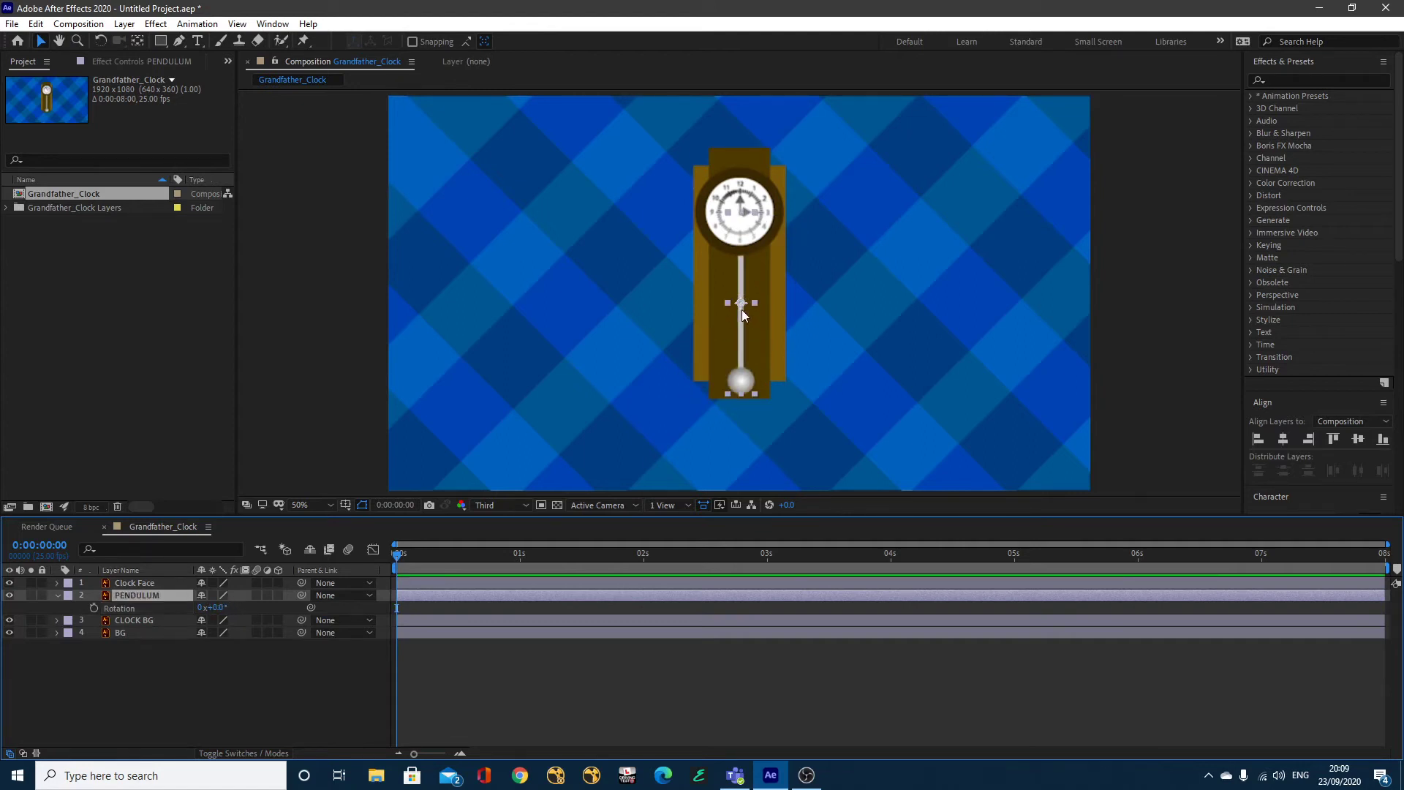
With PENDULUM soloed, move its anchor point up to the rod's top using Pan Behind.
{"action": "left_click", "coordinate": [31, 595]}
{"action": "left_click", "coordinate": [138, 42]}
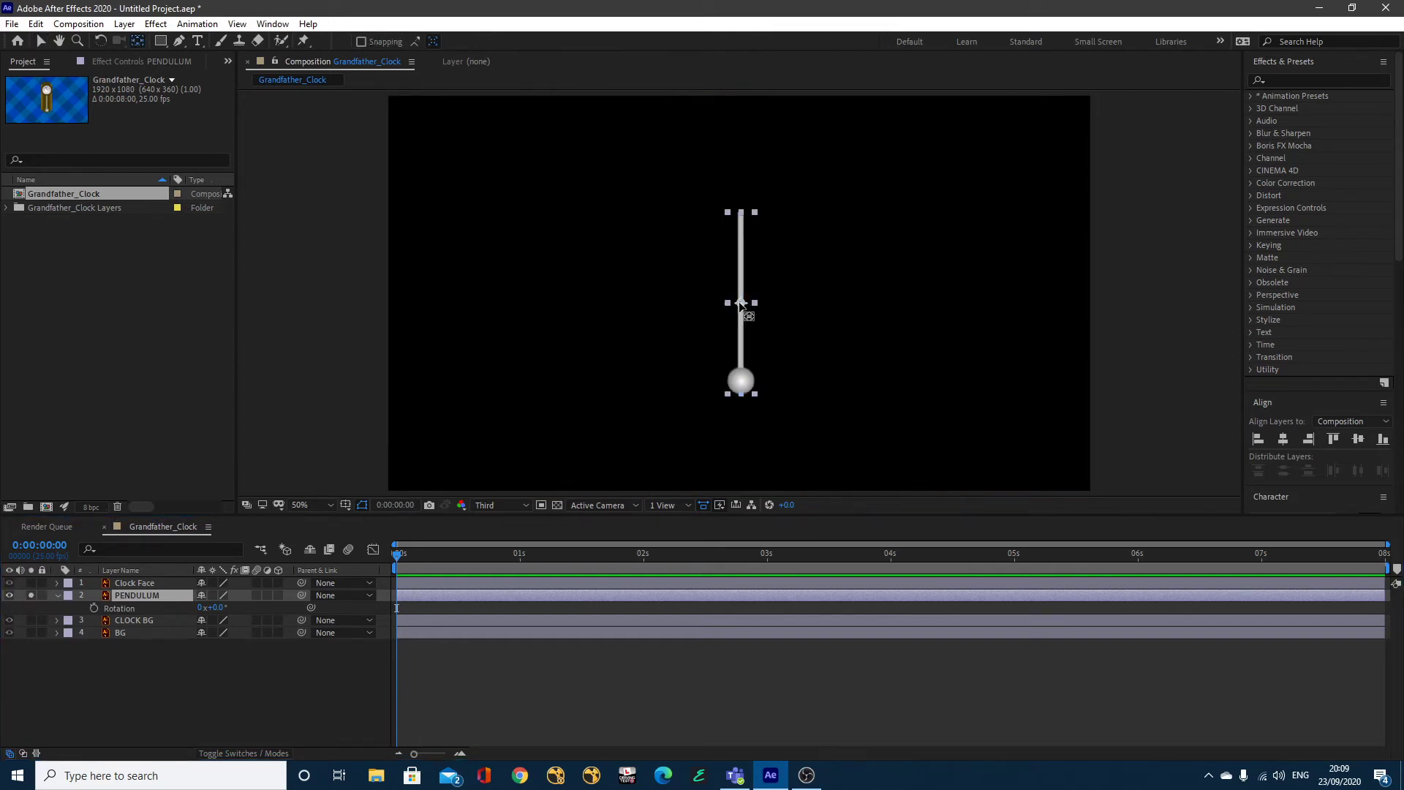
{"action": "left_click_drag", "start_coordinate": [742, 303], "coordinate": [744, 219]}
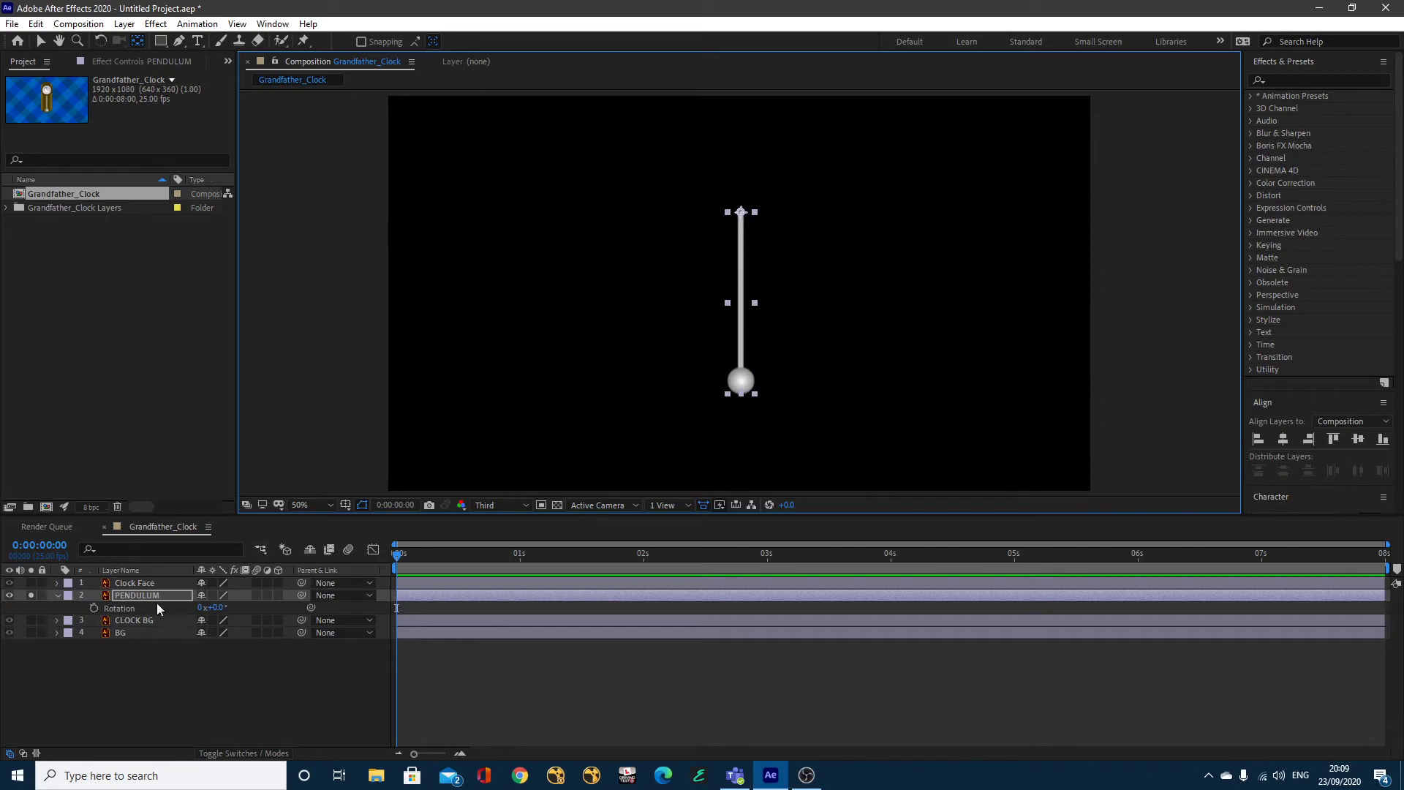
{"action": "left_click", "coordinate": [30, 594]}
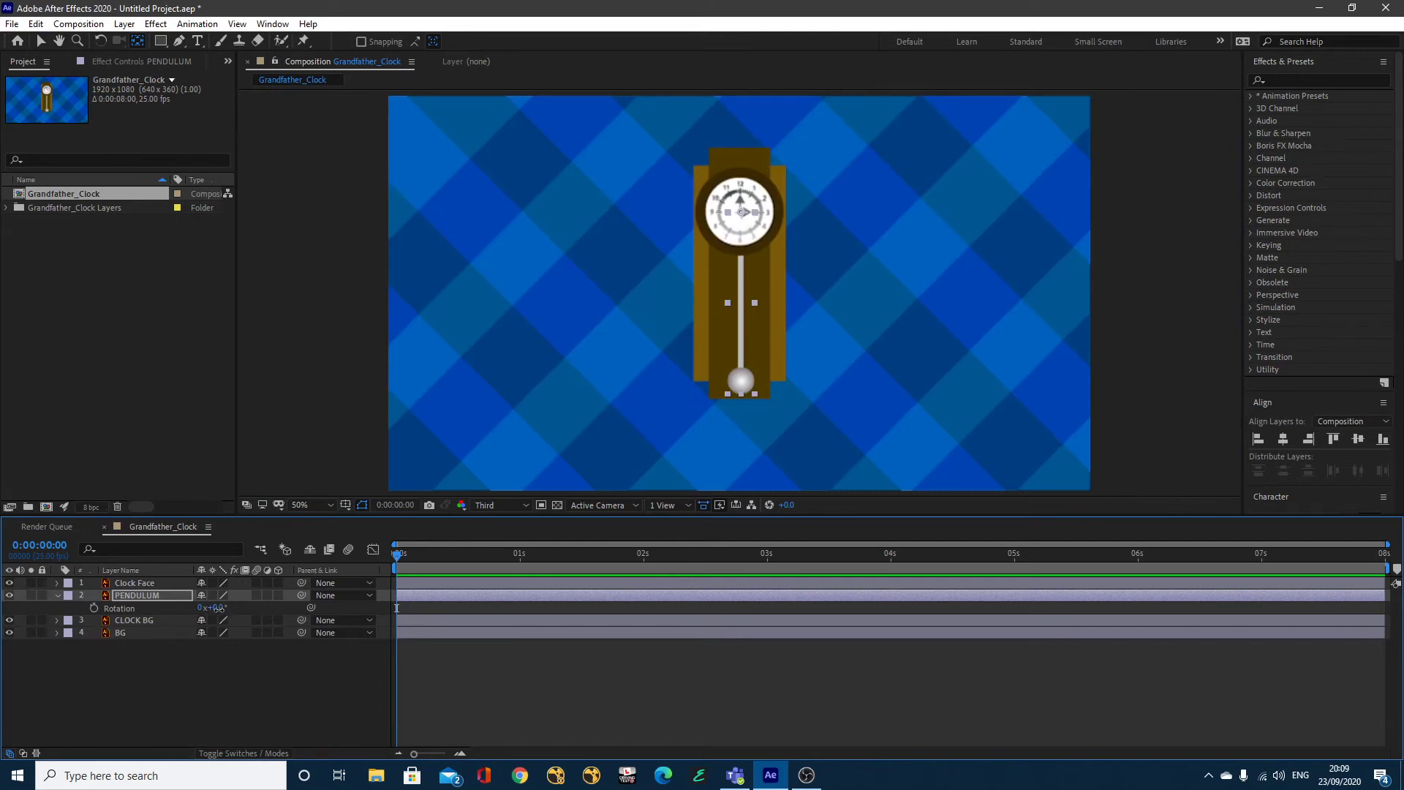
Set the pendulum's Rotation to -12°.
{"action": "left_click_drag", "start_coordinate": [217, 608], "coordinate": [212, 612]}
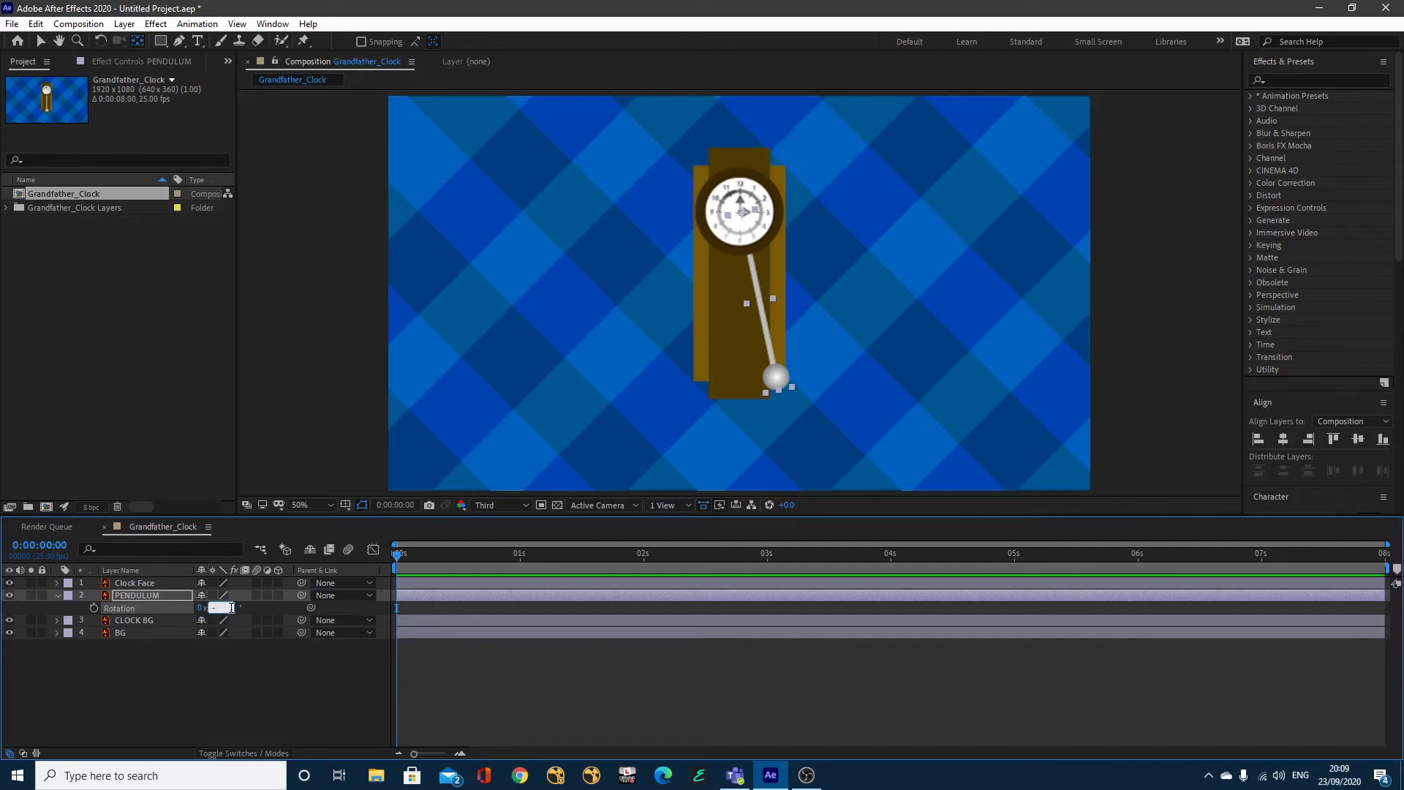
{"action": "key", "text": "Return"}
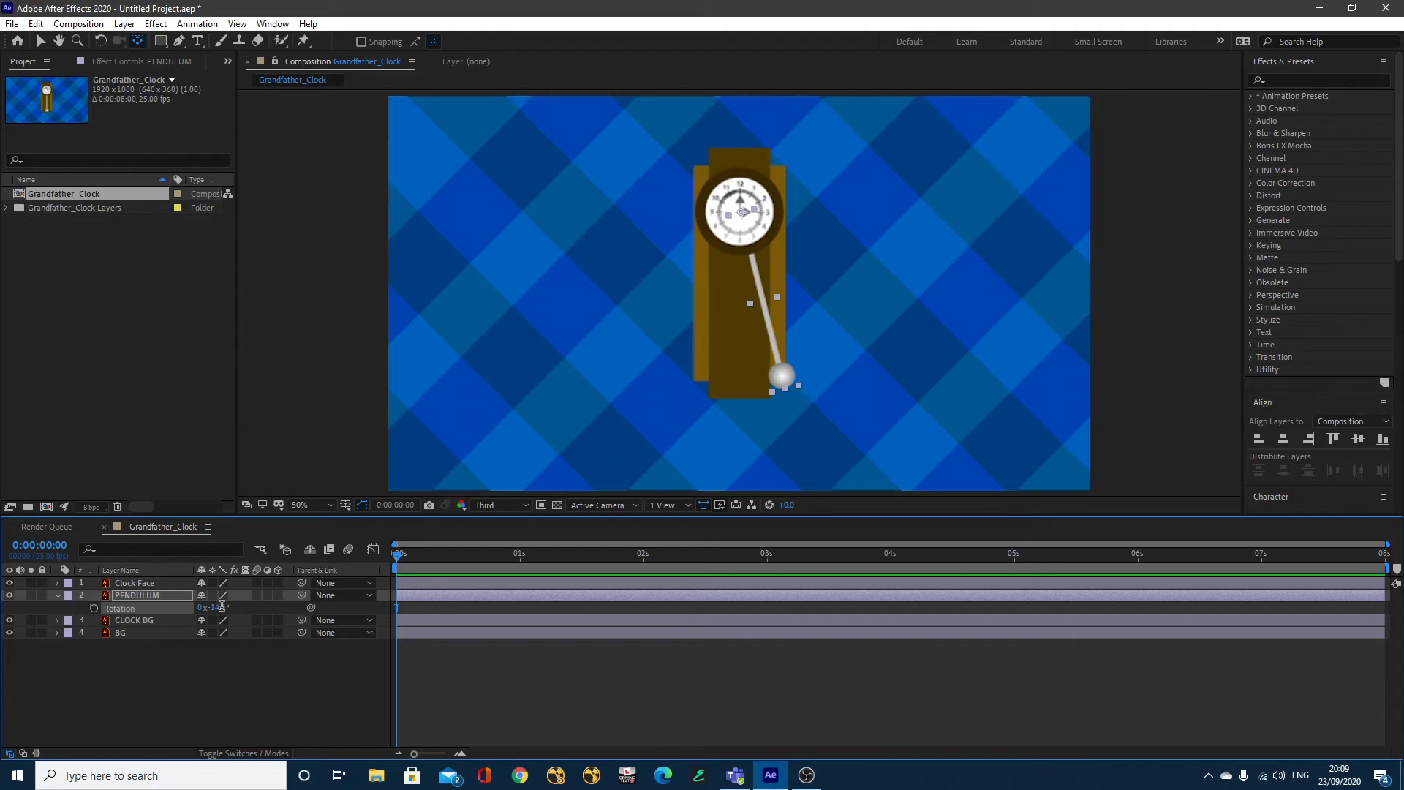
{"action": "left_click", "coordinate": [222, 607]}
{"action": "key", "text": "Return"}
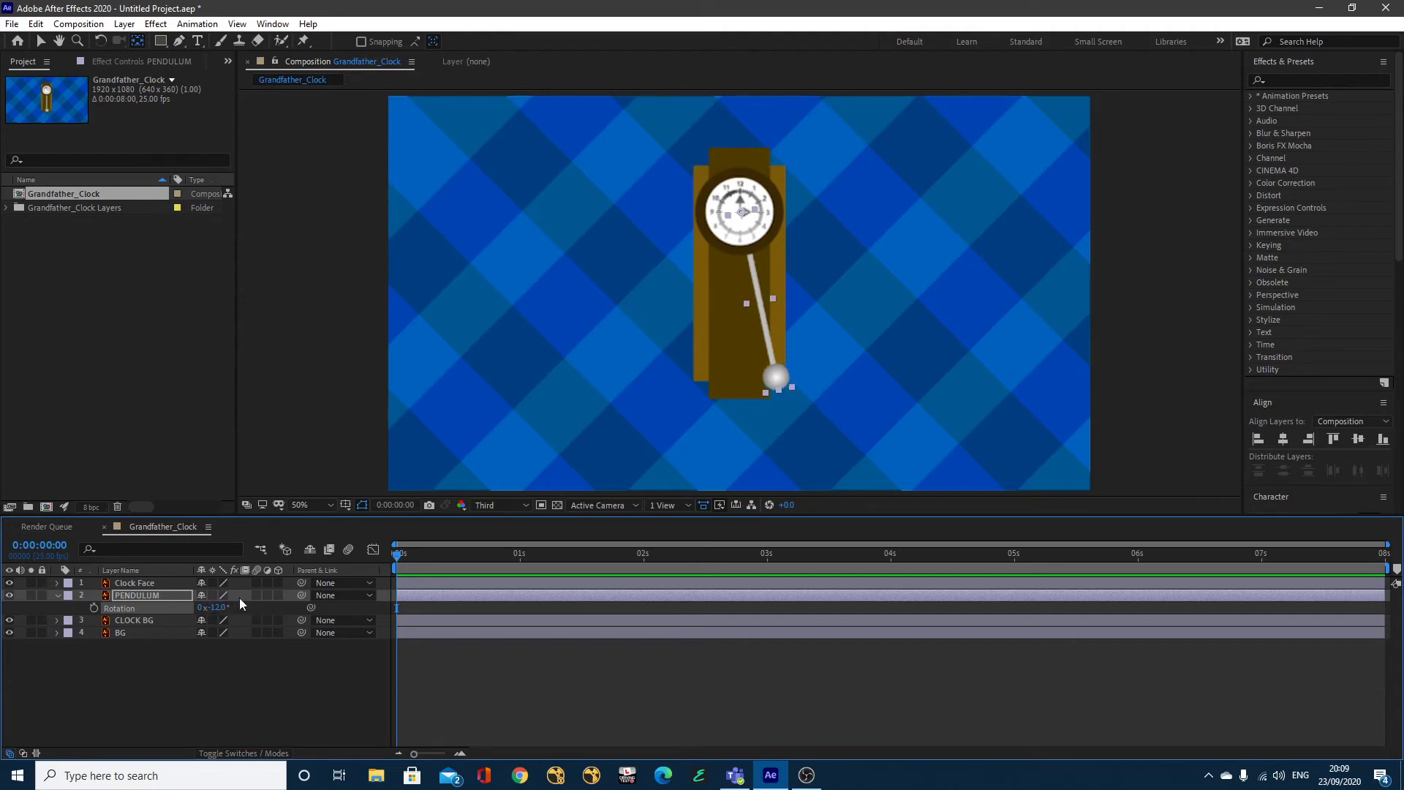
Keyframe Rotation at -12° at 0 s and +12° at 1 s.
{"action": "left_click", "coordinate": [95, 607]}
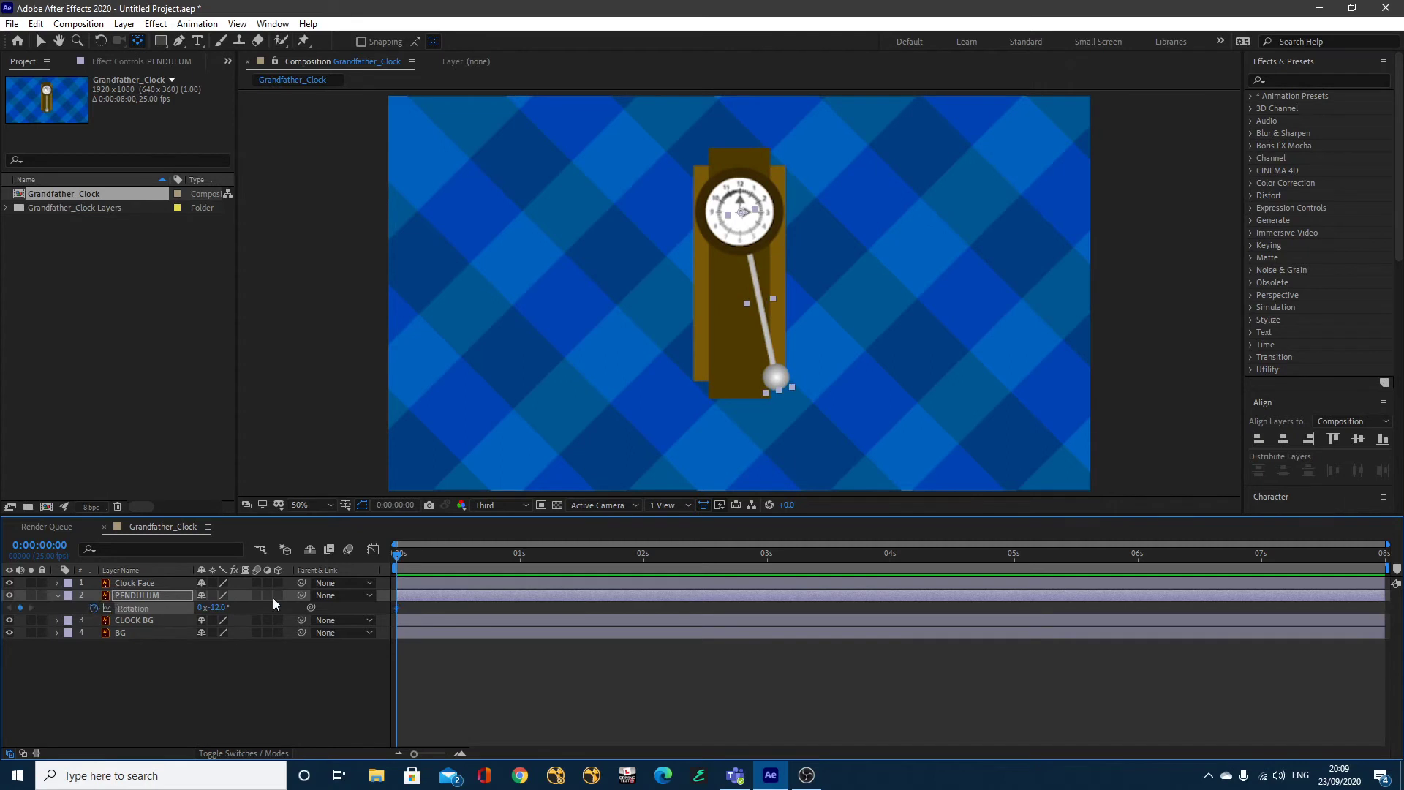
{"action": "left_click", "coordinate": [520, 554]}
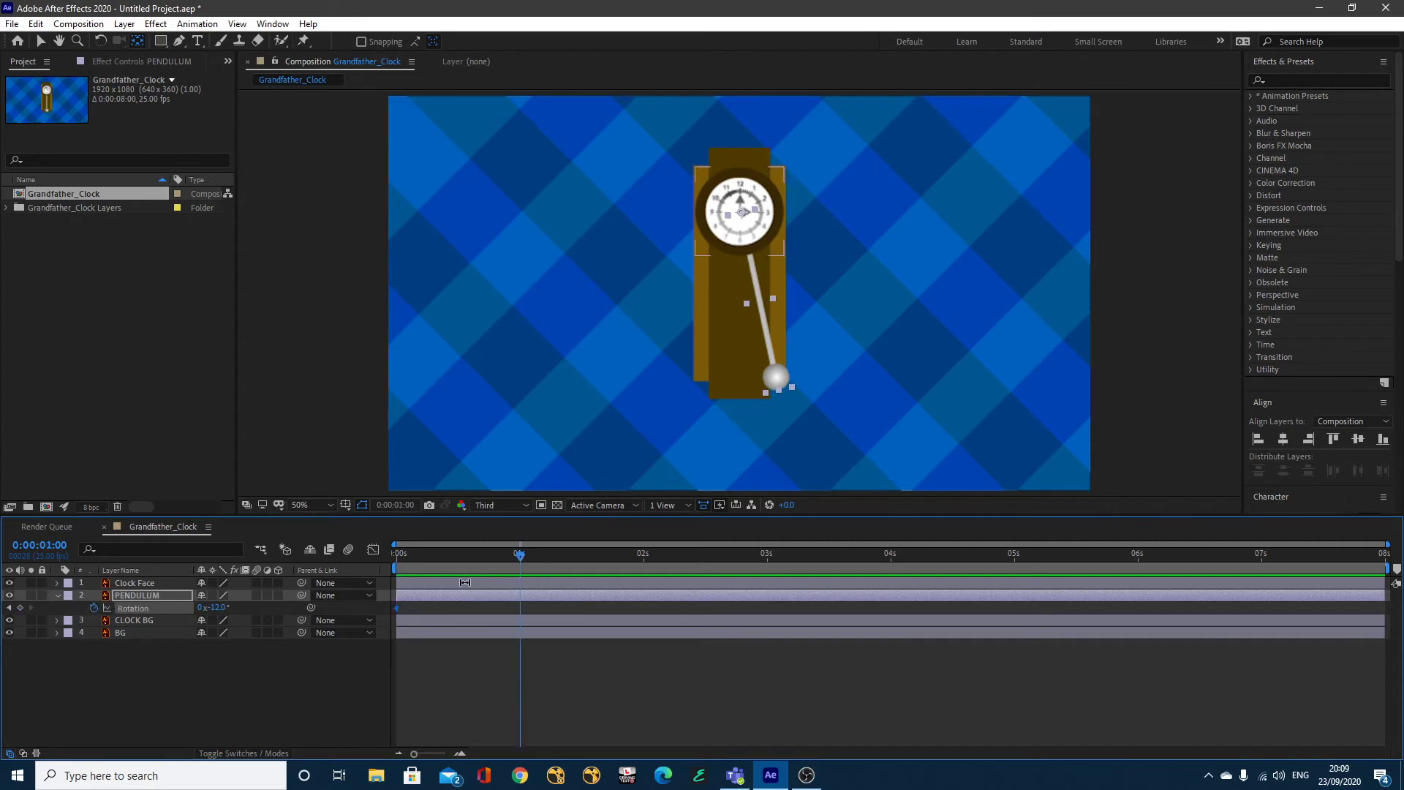
{"action": "left_click", "coordinate": [218, 608]}
{"action": "type", "text": "12"}
{"action": "key", "text": "Return"}
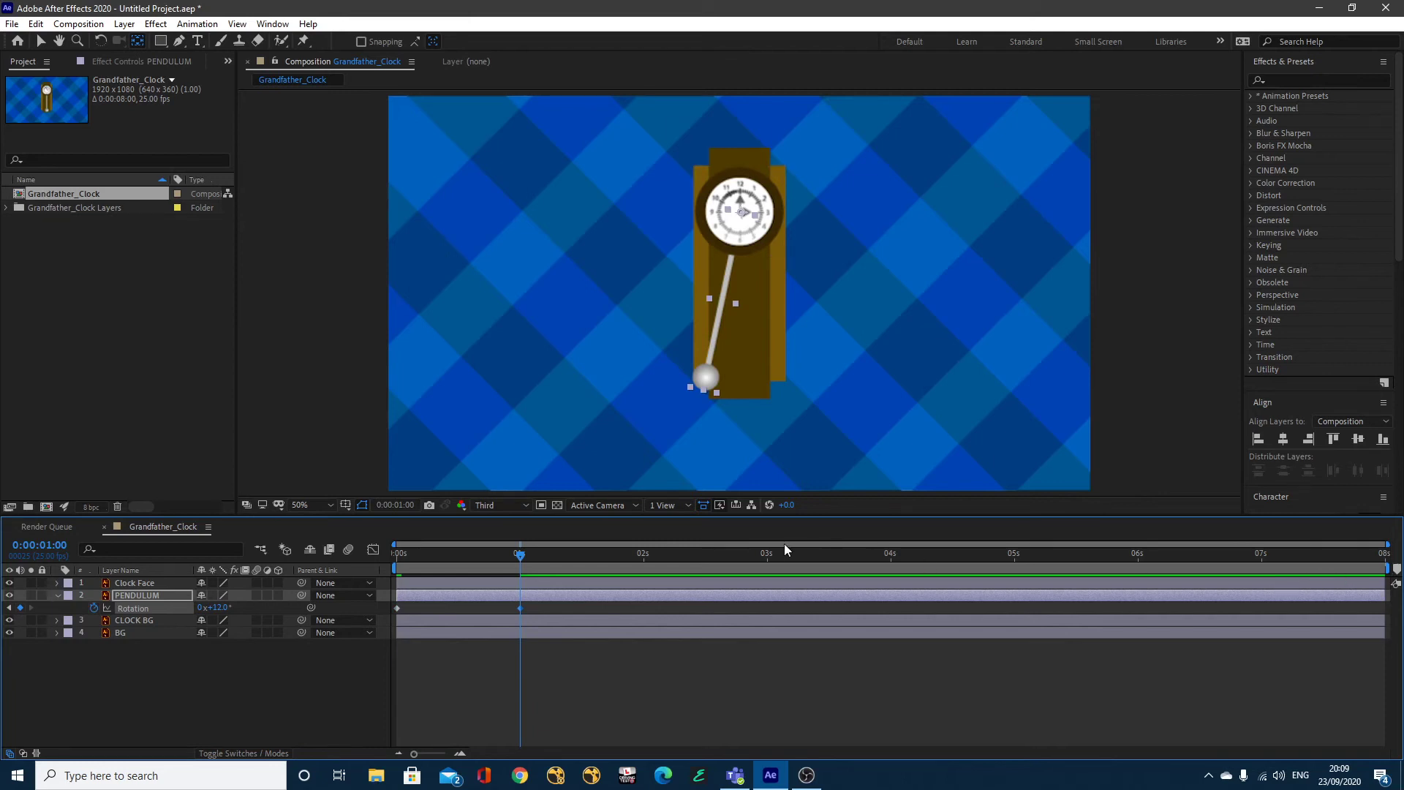
{"action": "left_click", "coordinate": [79, 24]}
{"action": "left_click", "coordinate": [124, 61]}
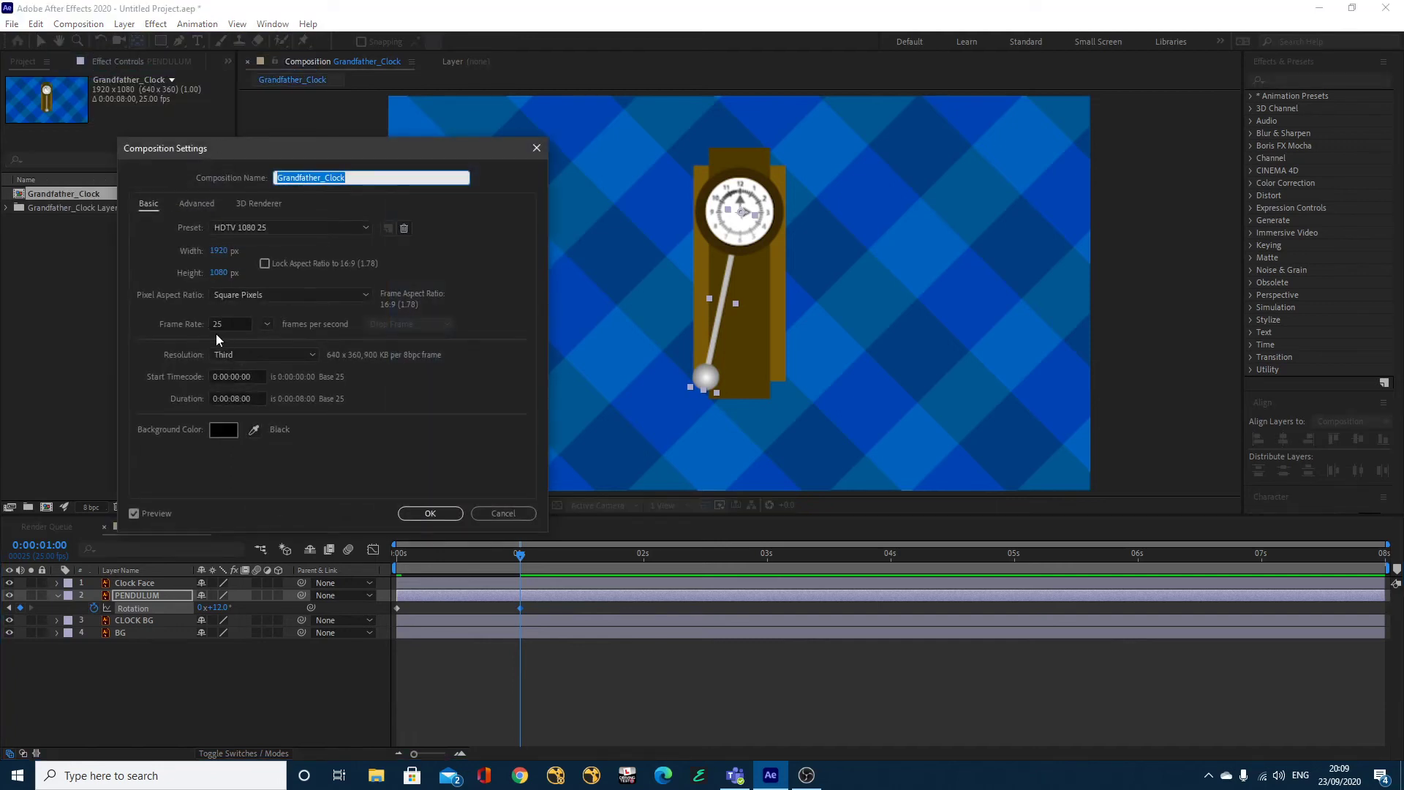
{"action": "left_click", "coordinate": [415, 515]}
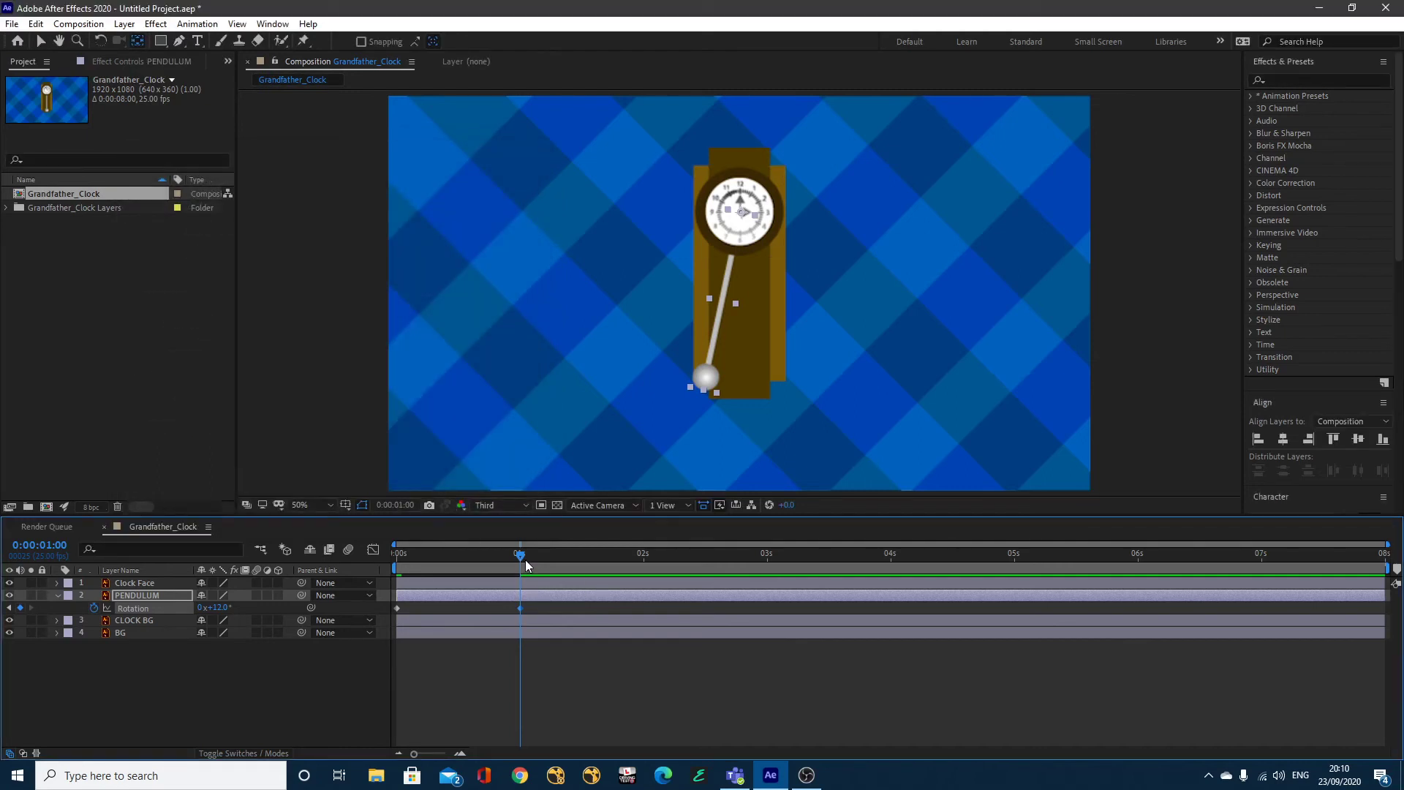
{"action": "left_click_drag", "start_coordinate": [525, 559], "coordinate": [360, 576]}
Copy both Rotation keyframes and paste them at 2 s and 4 s.
{"action": "left_click_drag", "start_coordinate": [451, 558], "coordinate": [521, 561]}
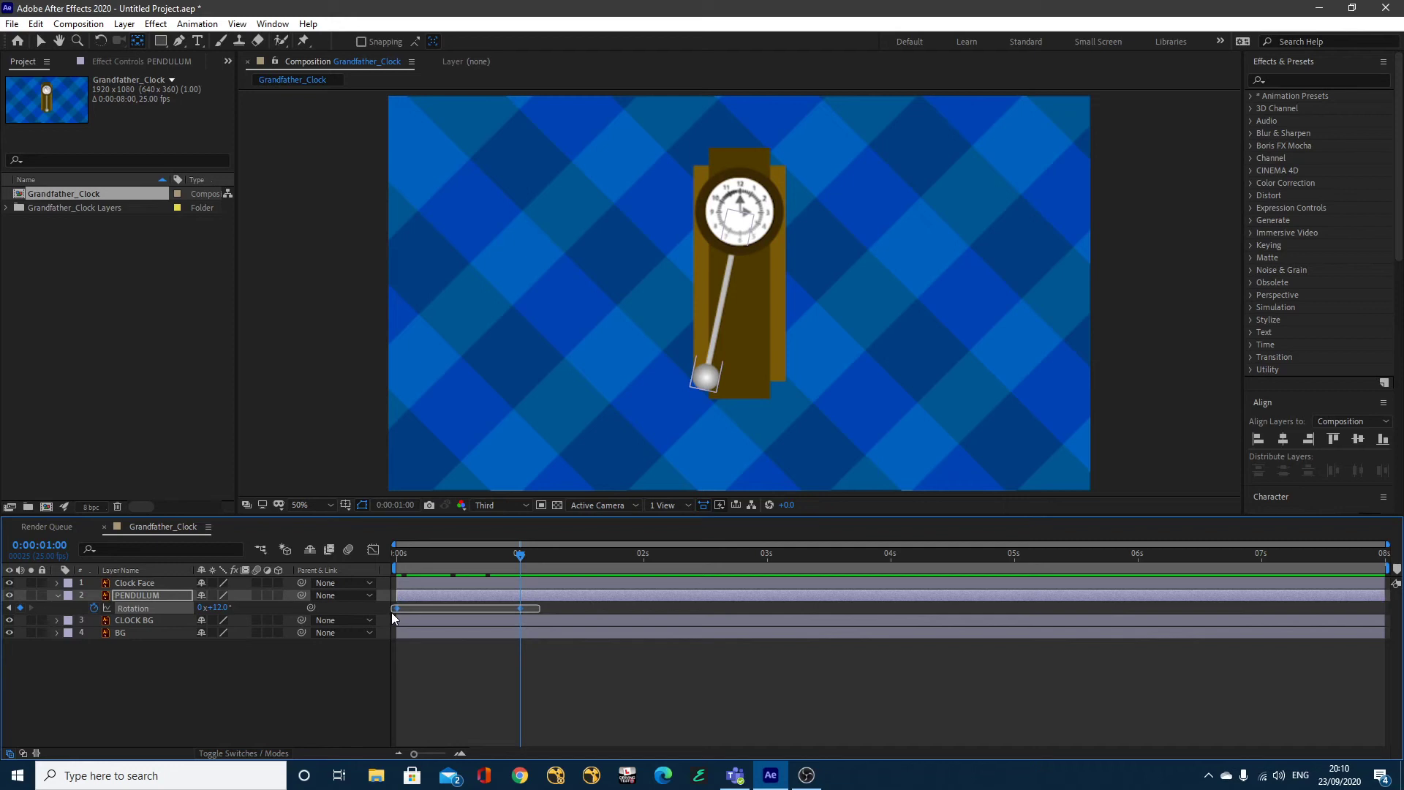
{"action": "left_click_drag", "start_coordinate": [392, 612], "coordinate": [392, 612]}
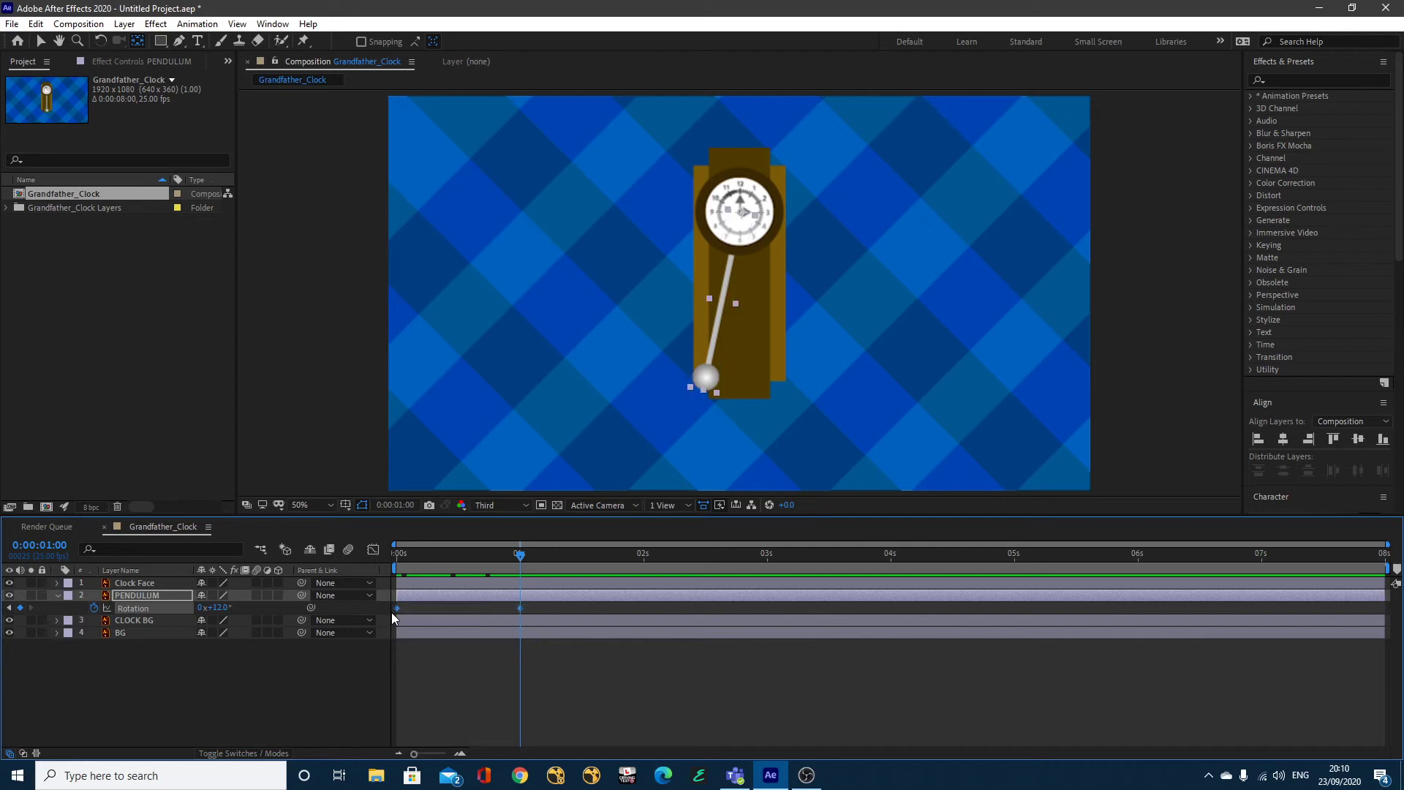
{"action": "left_click", "coordinate": [644, 555]}
{"action": "key", "text": "ctrl+v"}
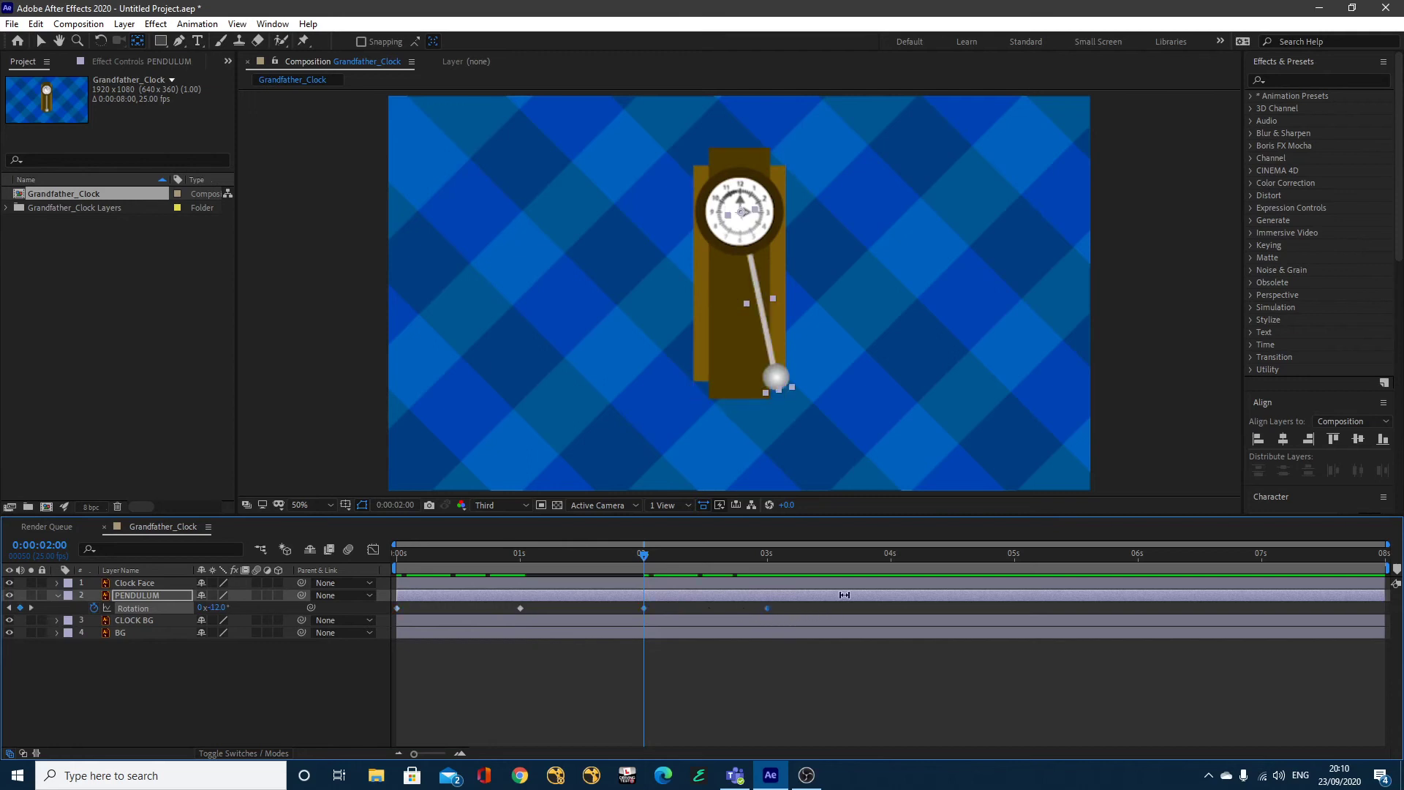
{"action": "left_click", "coordinate": [891, 555]}
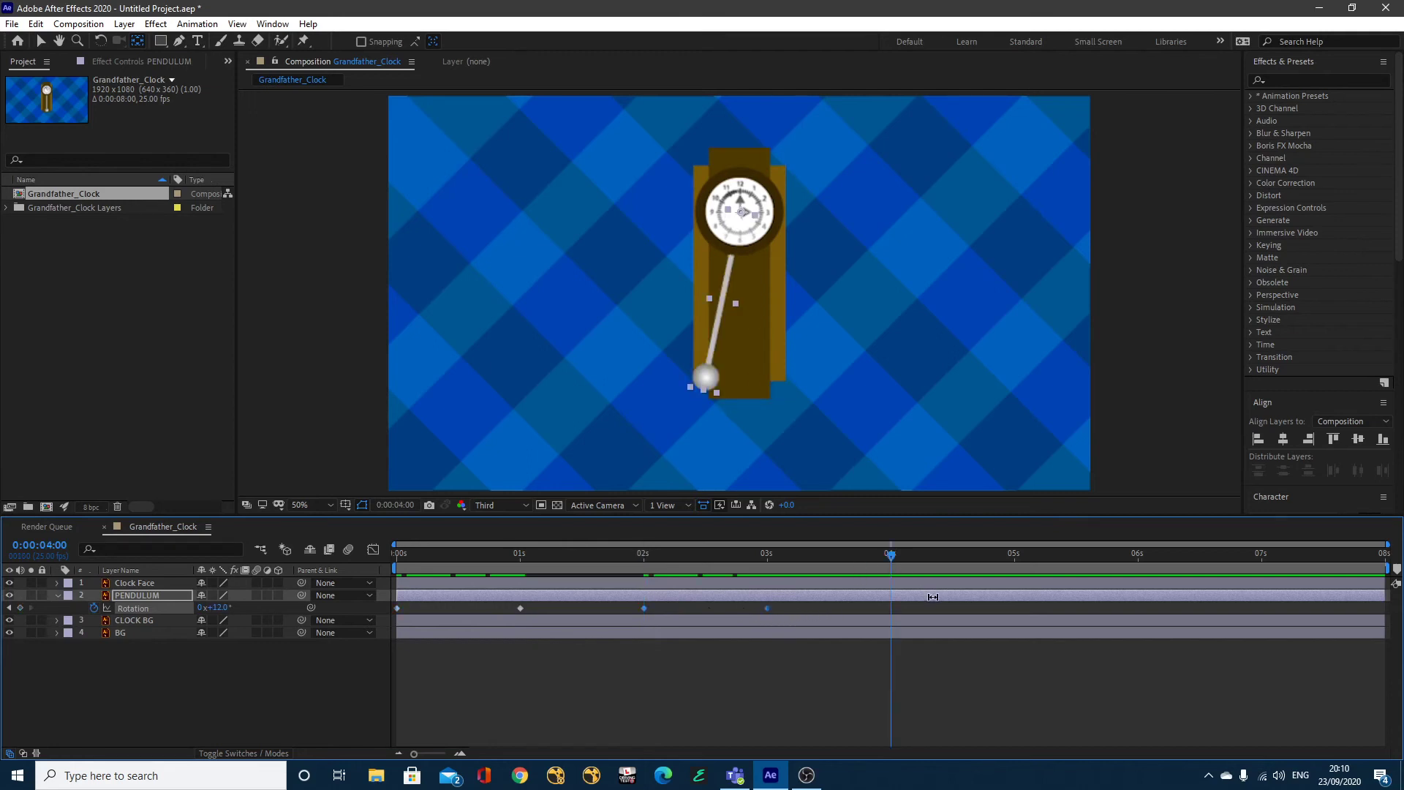
{"action": "key", "text": "ctrl+v"}
Paste the swing keyframes at 6 s and the last frame, then preview playback.
{"action": "left_click", "coordinate": [1138, 556]}
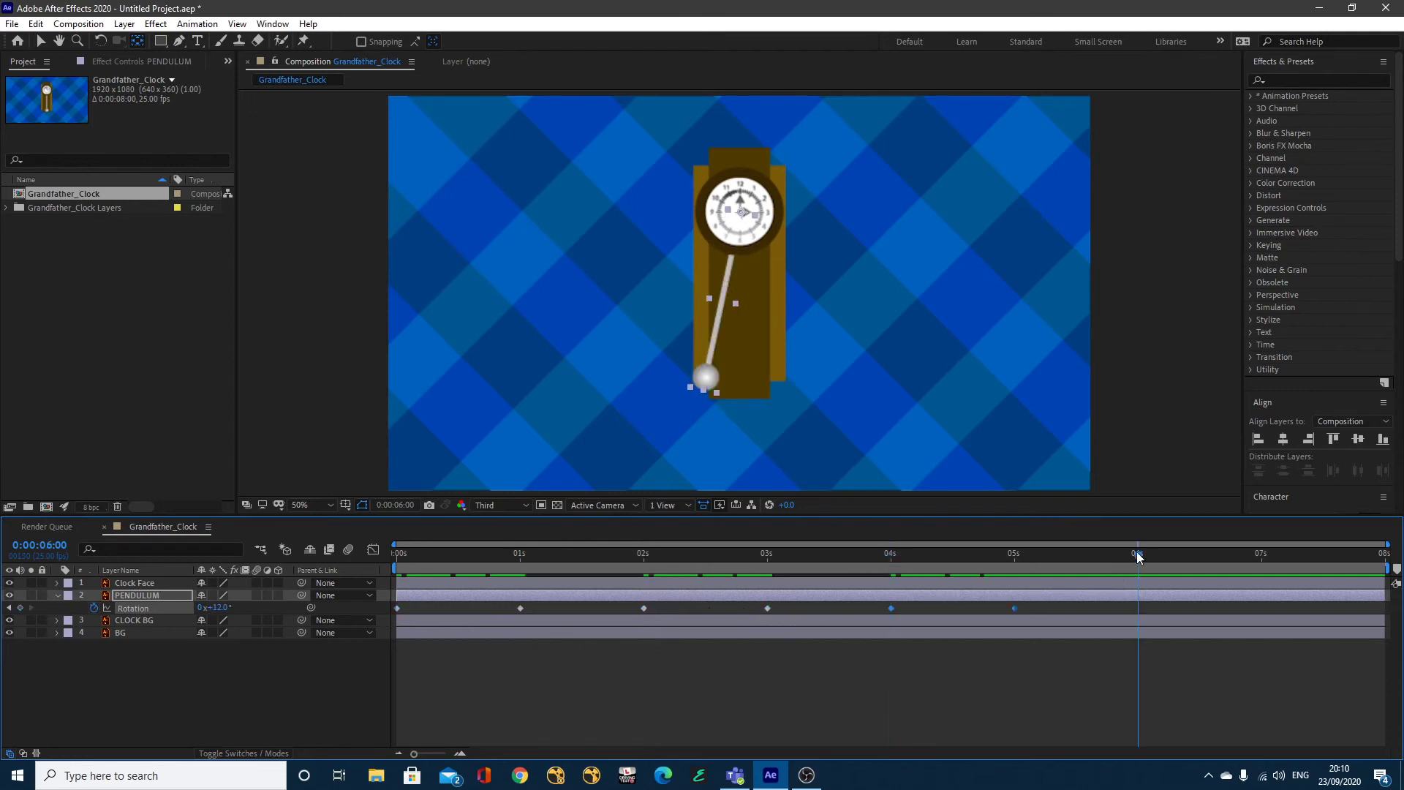
{"action": "key", "text": "ctrl+v"}
{"action": "left_click", "coordinate": [1262, 553]}
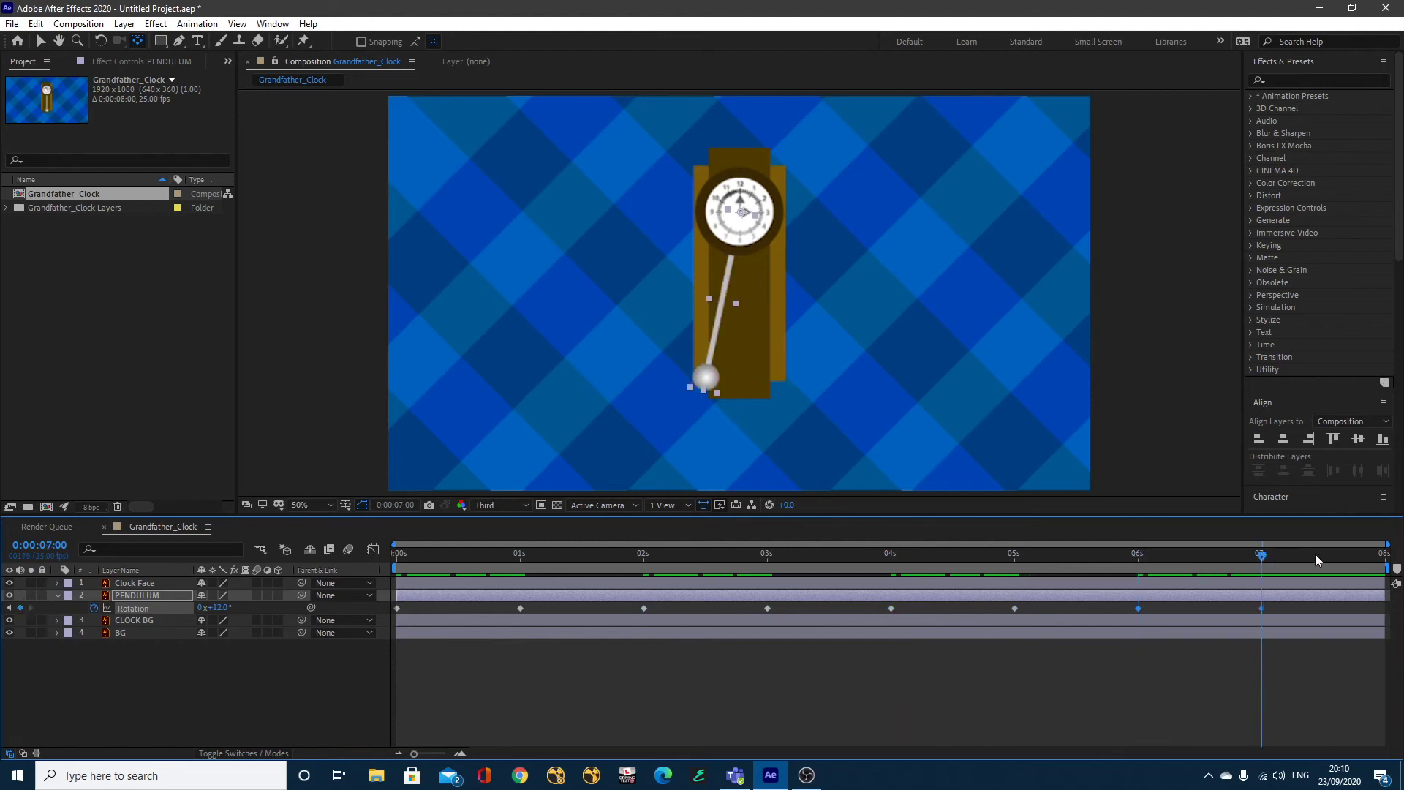
{"action": "left_click", "coordinate": [1381, 556]}
{"action": "key", "text": "ctrl+v"}
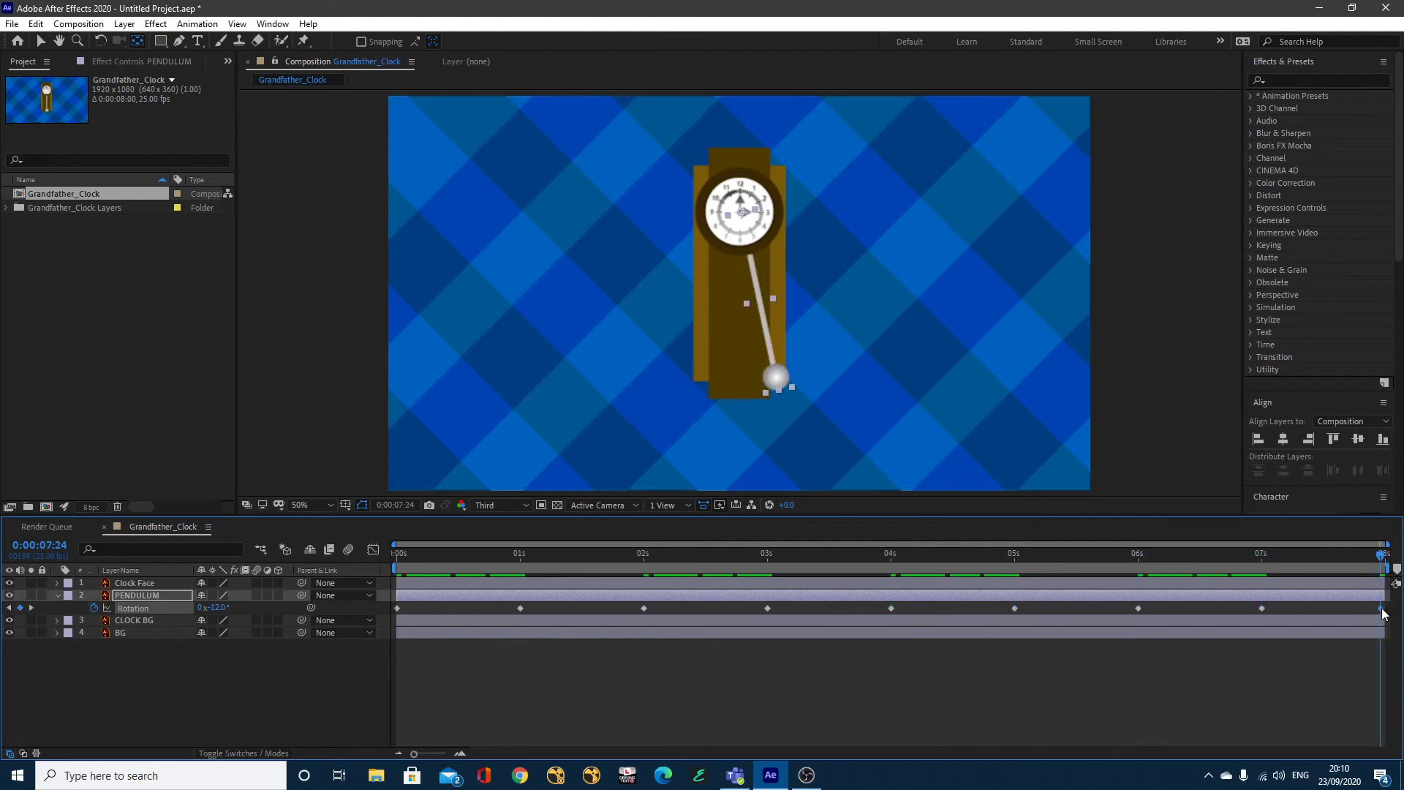
{"action": "key", "text": "space"}
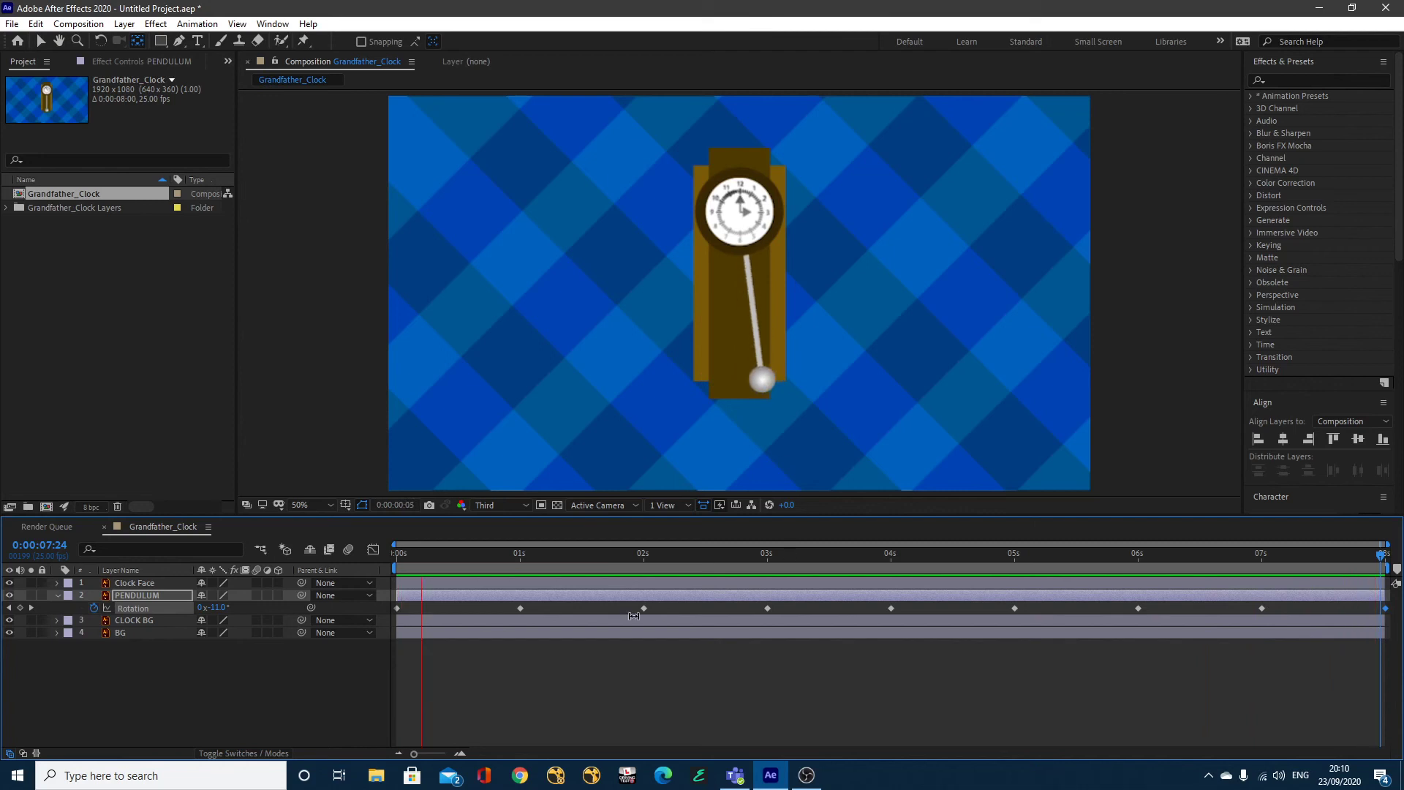
{"action": "key", "text": "space"}
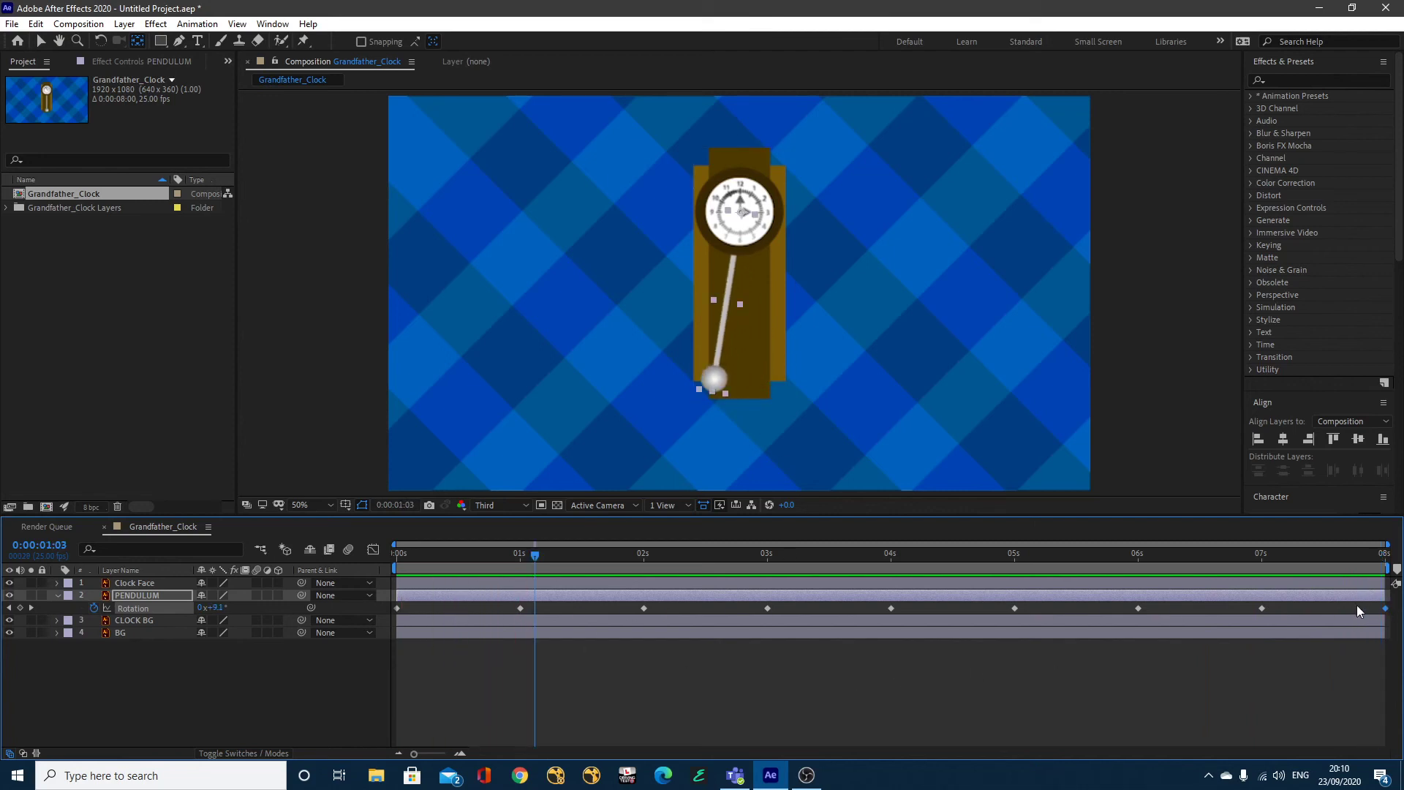
Apply Easy Ease to all PENDULUM Rotation keyframes and preview from the start.
{"action": "left_click_drag", "start_coordinate": [1348, 606], "coordinate": [395, 609]}
{"action": "right_click", "coordinate": [518, 610]}
{"action": "mouse_move", "coordinate": [534, 599]}
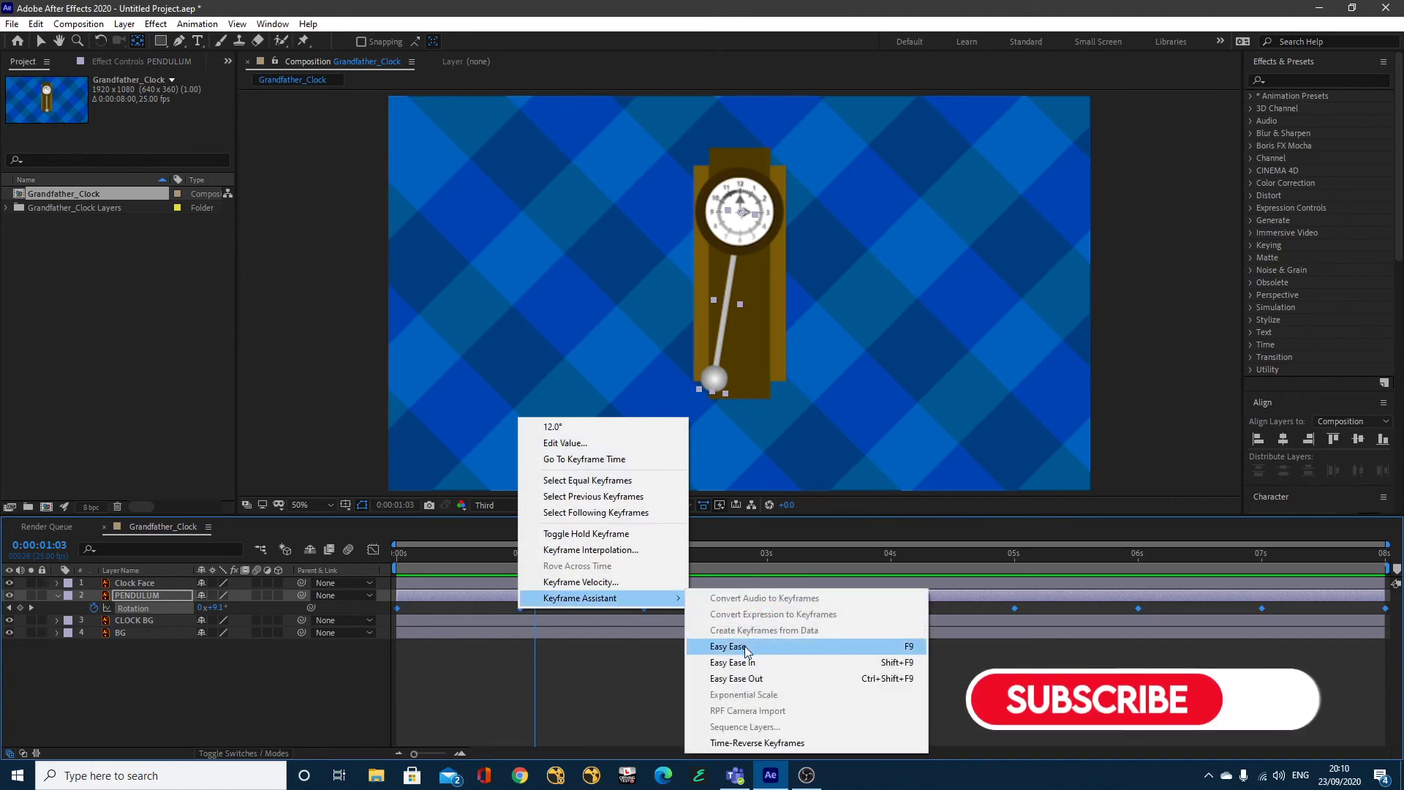
{"action": "left_click", "coordinate": [862, 647]}
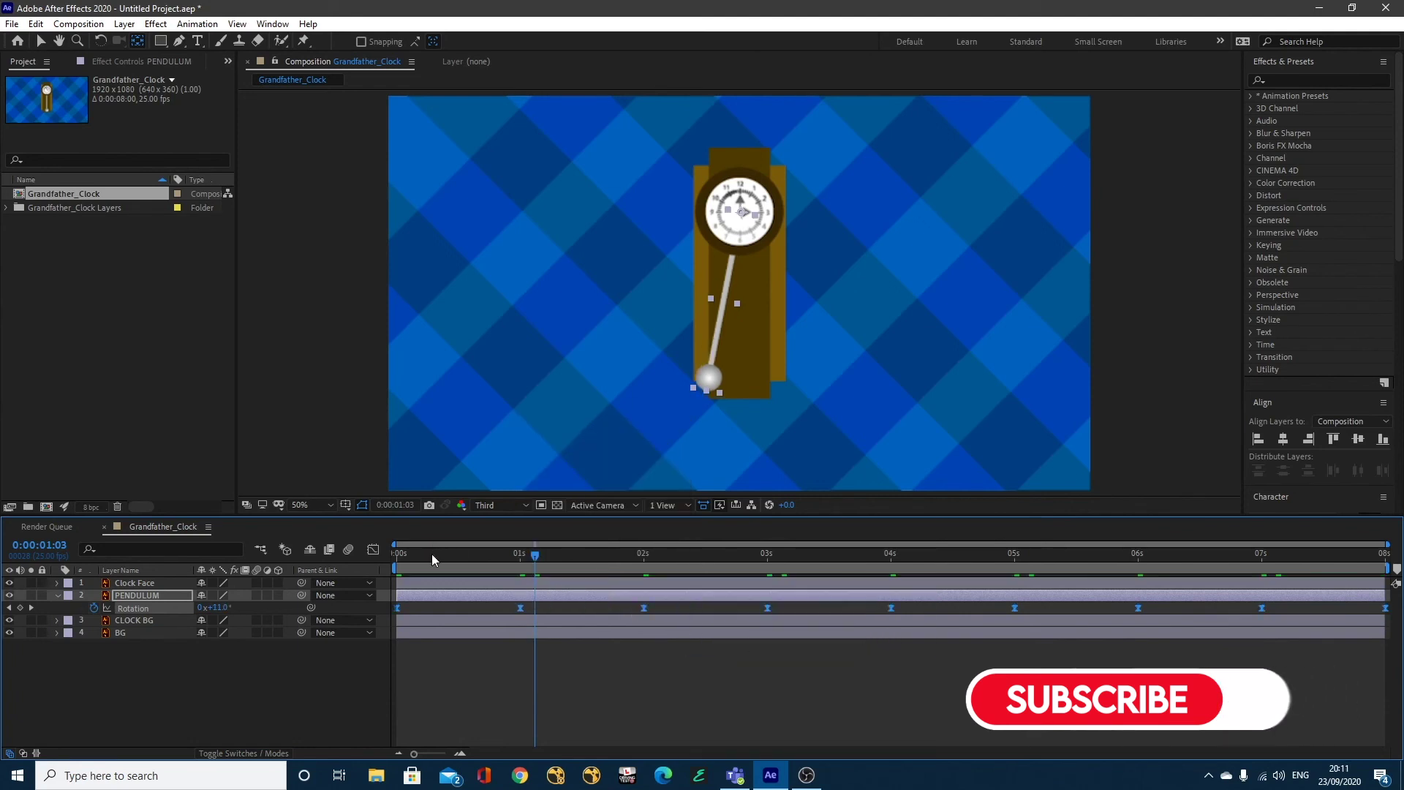
{"action": "left_click_drag", "start_coordinate": [431, 554], "coordinate": [382, 560]}
{"action": "key", "text": "space"}
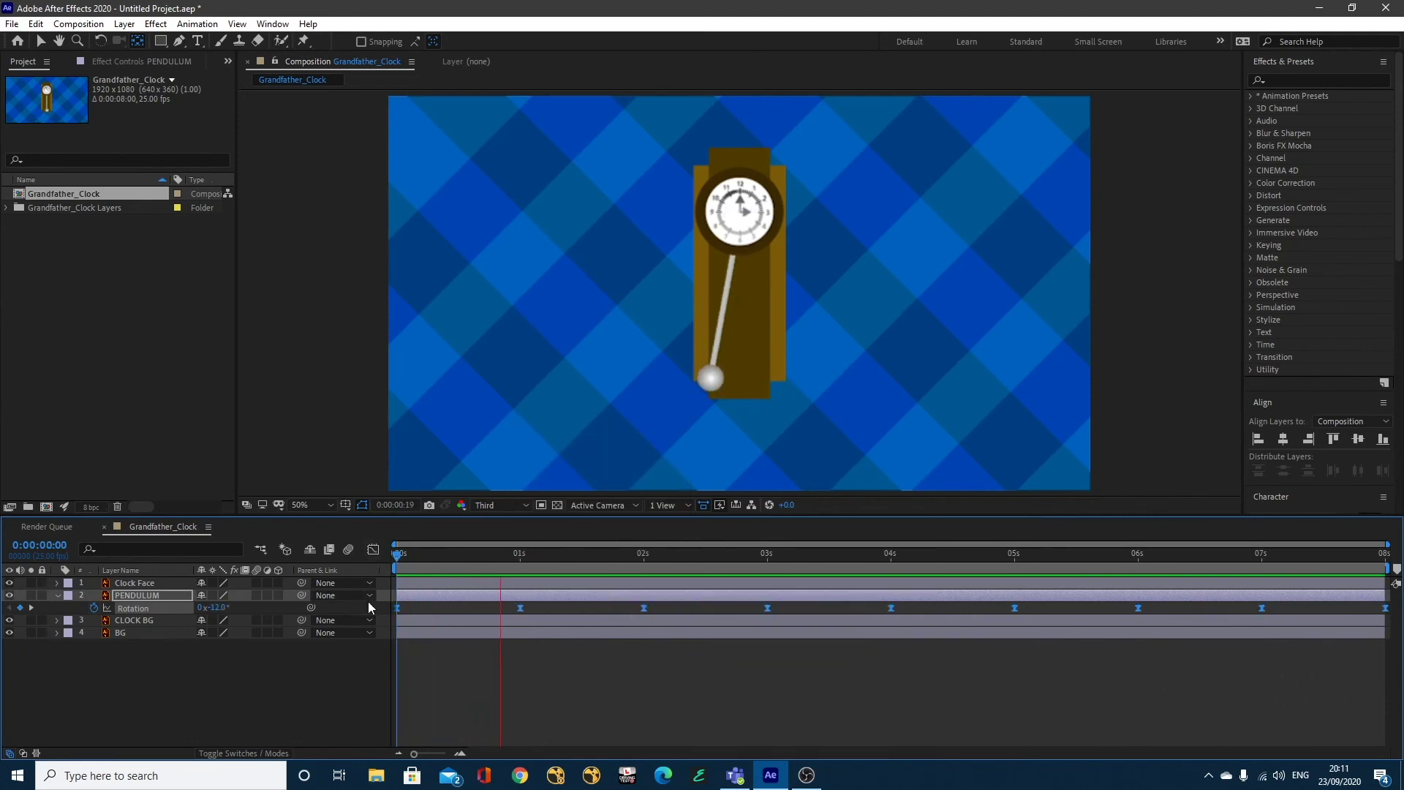